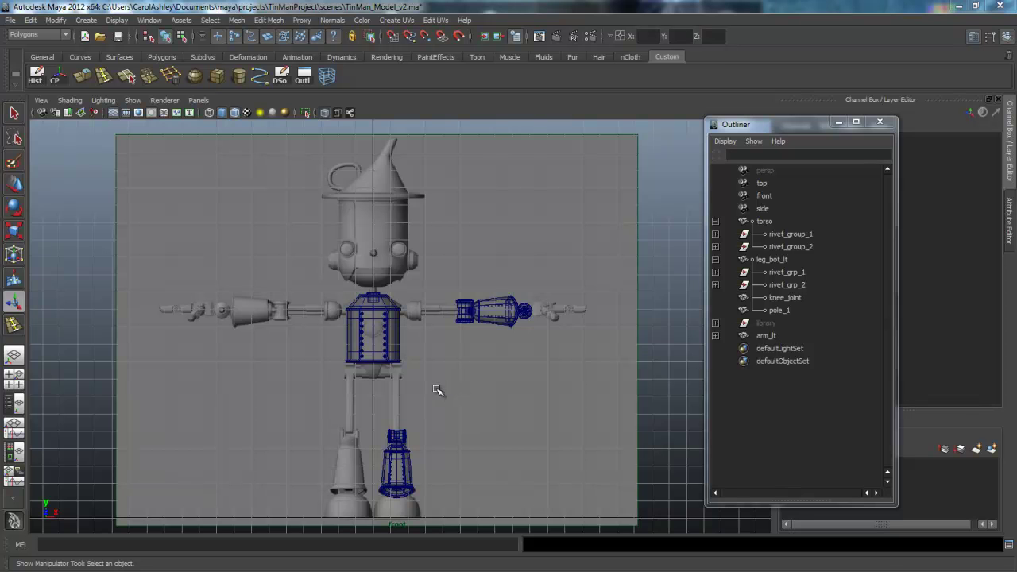
Step: Examine the upper-leg area of the front-view reference and select the small pole above the lower leg in the perspective view
scroll(386, 413, "up", 4)
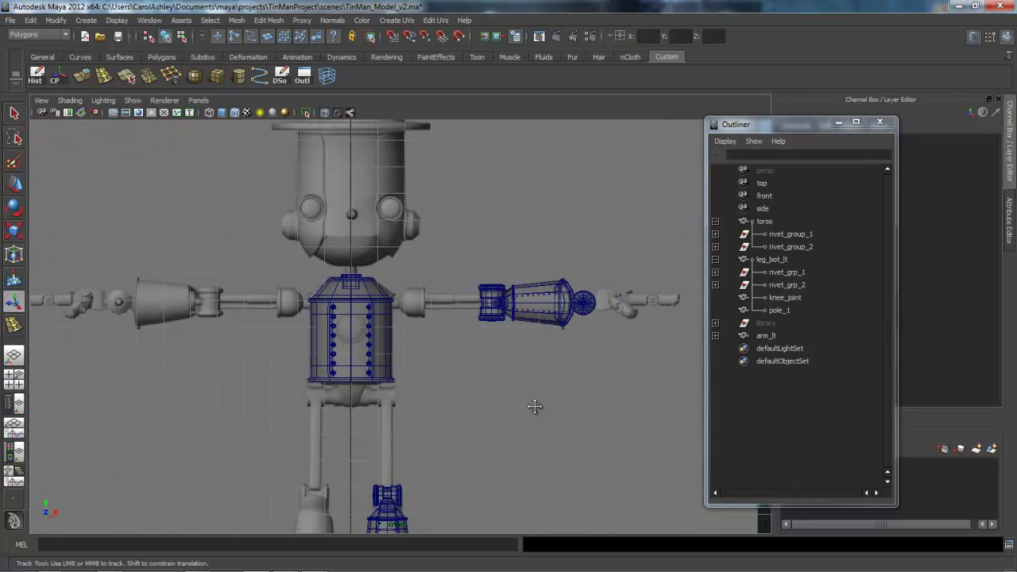
middle_click_drag(372, 453, 359, 378, "alt")
right_click_drag(358, 378, 398, 433, "alt")
middle_click_drag(261, 482, 332, 422, "alt")
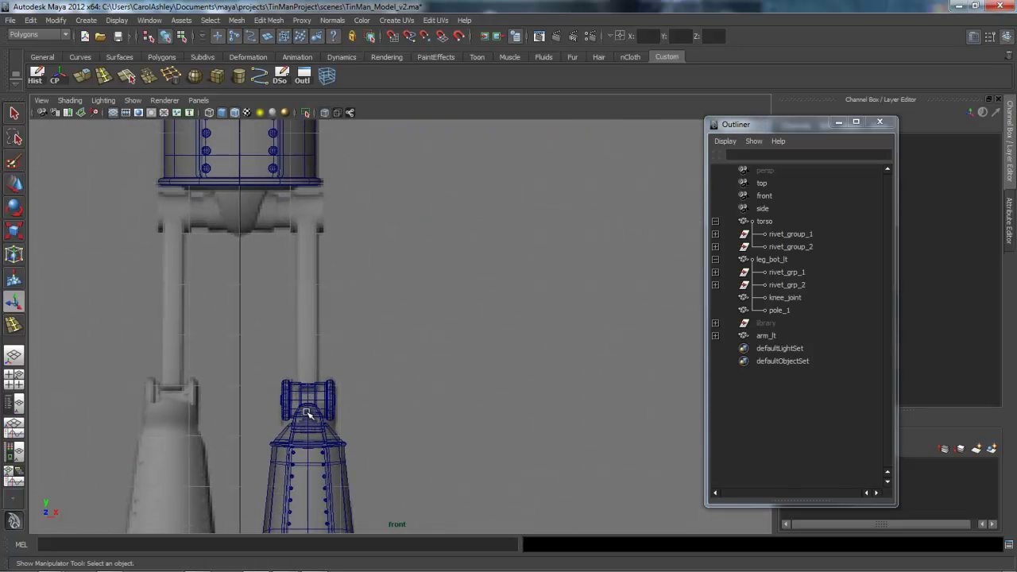
key("space")
key("space")
scroll(606, 341, "up", 2)
key("f")
right_click_drag(441, 311, 582, 335, "alt")
left_click(404, 296)
right_click_drag(361, 344, 623, 335, "alt")
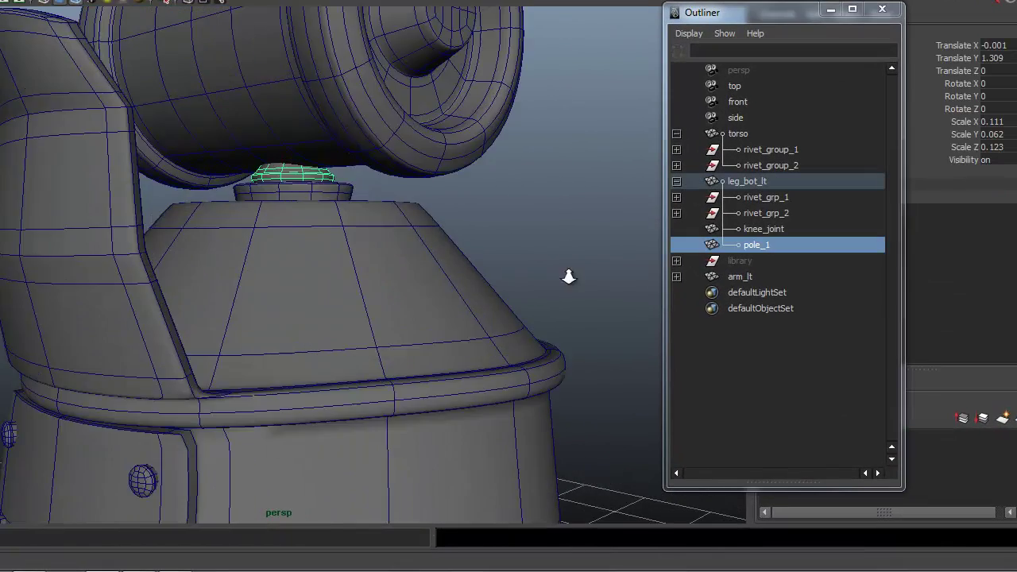
Step: Inspect the arm's elbow joint, select the pole piece inside it, and expand arm_lt in the Outliner
left_click_drag(564, 275, 433, 314, "alt")
middle_click_drag(566, 192, 481, 445, "alt")
middle_click_drag(525, 191, 338, 483, "alt")
right_click_drag(433, 228, 271, 232, "alt")
middle_click_drag(414, 166, 365, 461, "alt")
right_click_drag(470, 345, 116, 226, "alt")
middle_click_drag(239, 171, 166, 398, "alt")
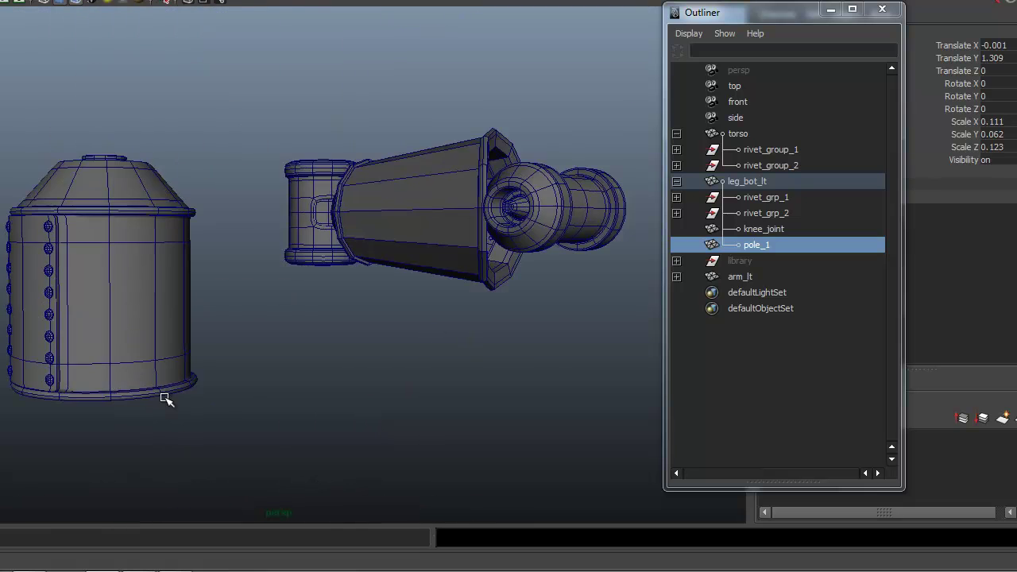
left_click_drag(259, 336, 277, 322, "alt")
right_click_drag(334, 326, 608, 340, "alt")
middle_click_drag(608, 340, 366, 347, "alt")
right_click_drag(366, 347, 632, 343, "alt")
left_click_drag(306, 321, 323, 320, "alt")
middle_click_drag(415, 313, 368, 312, "alt")
left_click(447, 137)
right_click_drag(515, 205, 443, 213, "alt")
left_click_drag(443, 213, 312, 186, "alt")
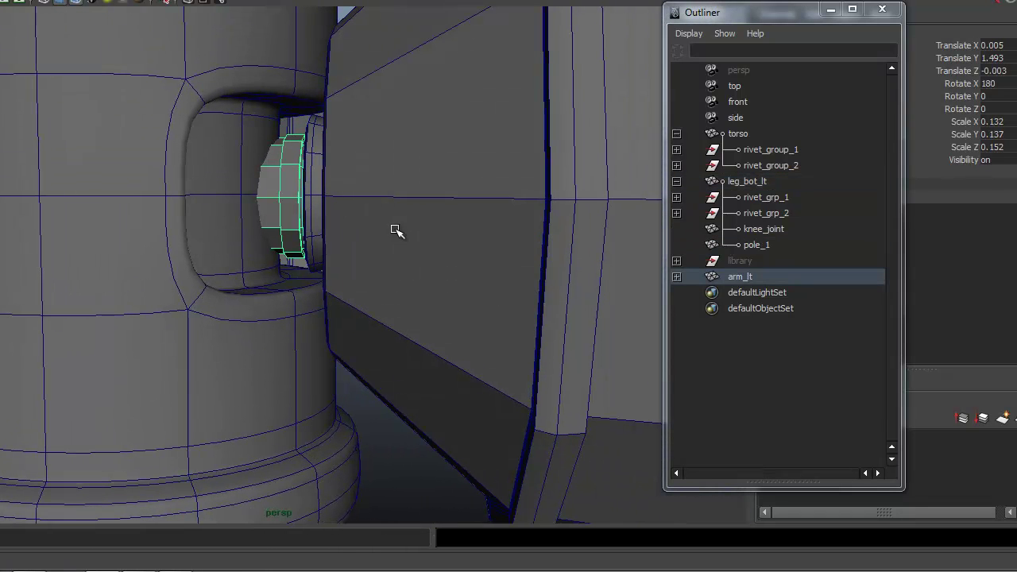
right_click_drag(399, 229, 263, 250, "alt")
mouse_move(263, 249)
left_mouse_down("alt")
mouse_move(278, 252)
mouse_move(264, 251)
left_mouse_up("alt")
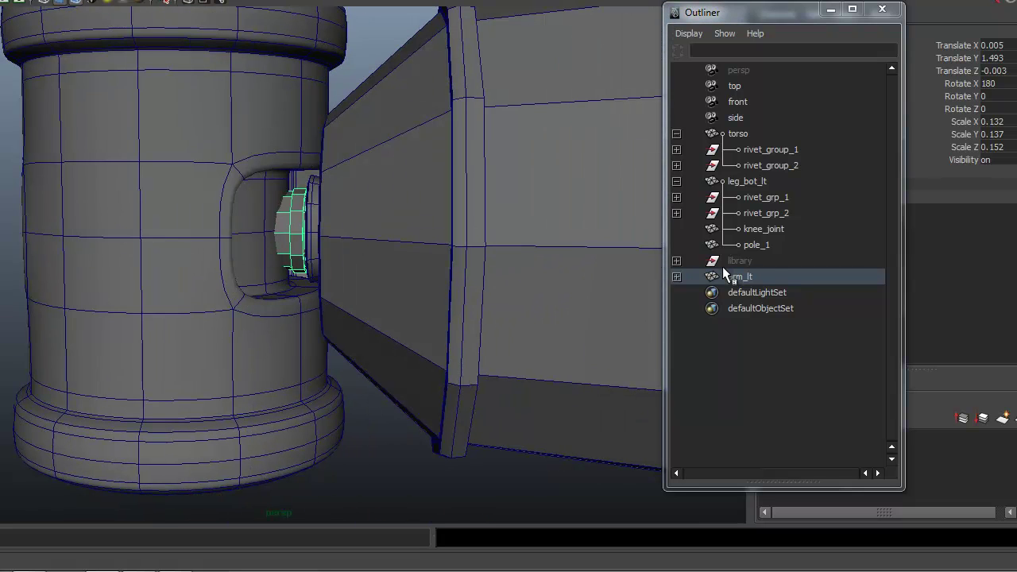
left_click(676, 276)
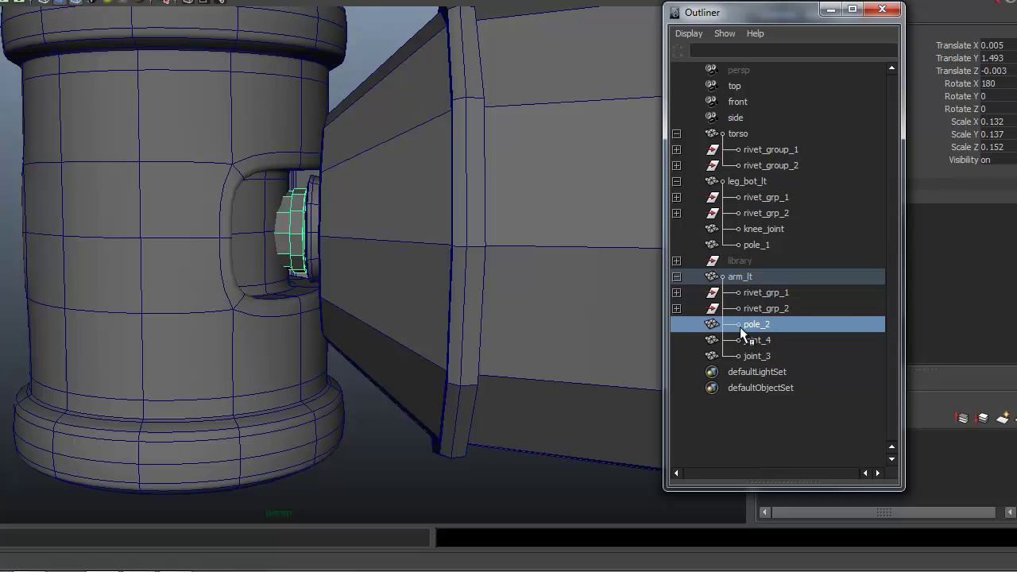
Step: Clear the selection, create a polygon cylinder on the grid near the lower leg, and close the Outliner
right_click_drag(451, 309, 259, 299, "alt")
middle_click_drag(259, 300, 393, 296, "alt")
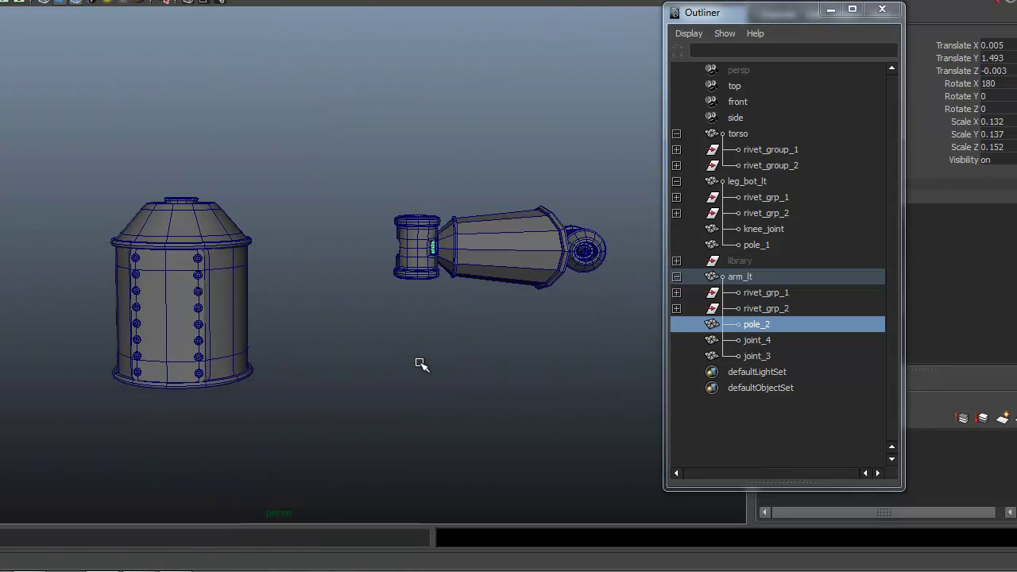
middle_click_drag(424, 338, 449, 236, "alt")
middle_click_drag(463, 345, 440, 273, "alt")
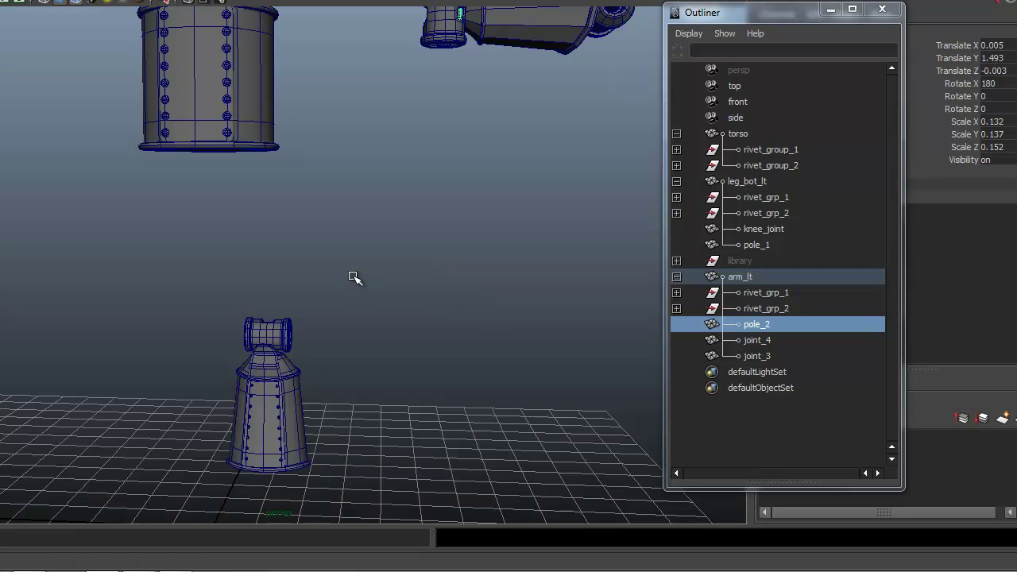
right_click_drag(493, 337, 398, 331, "alt")
key("space")
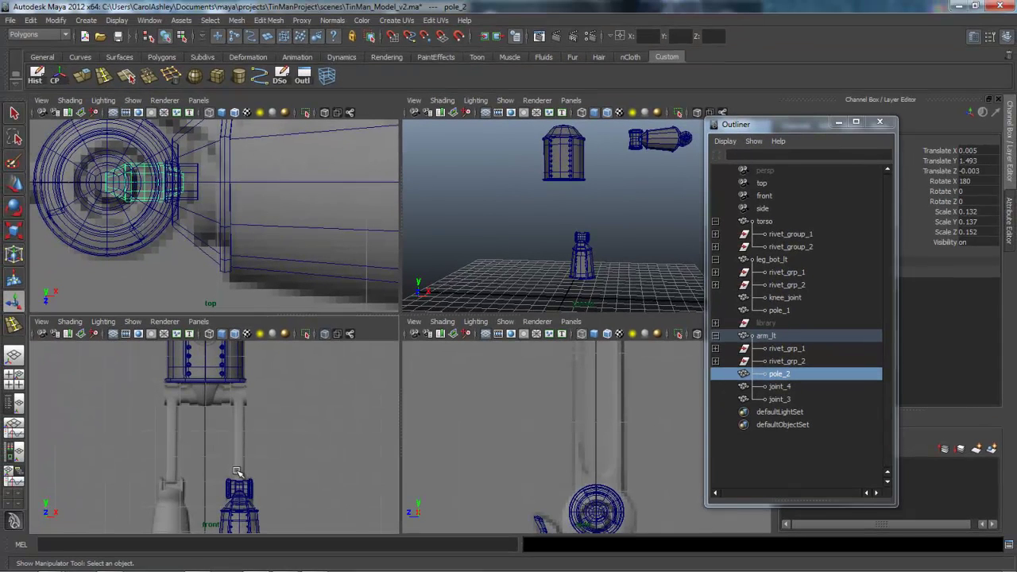
left_click(540, 239)
key("space")
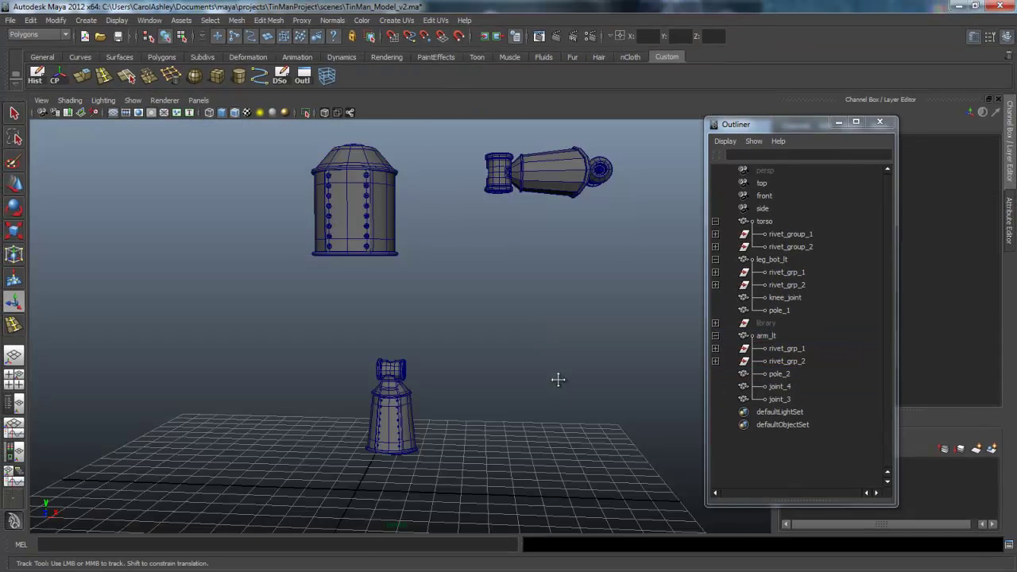
middle_click_drag(566, 359, 579, 331, "alt")
left_click(240, 77)
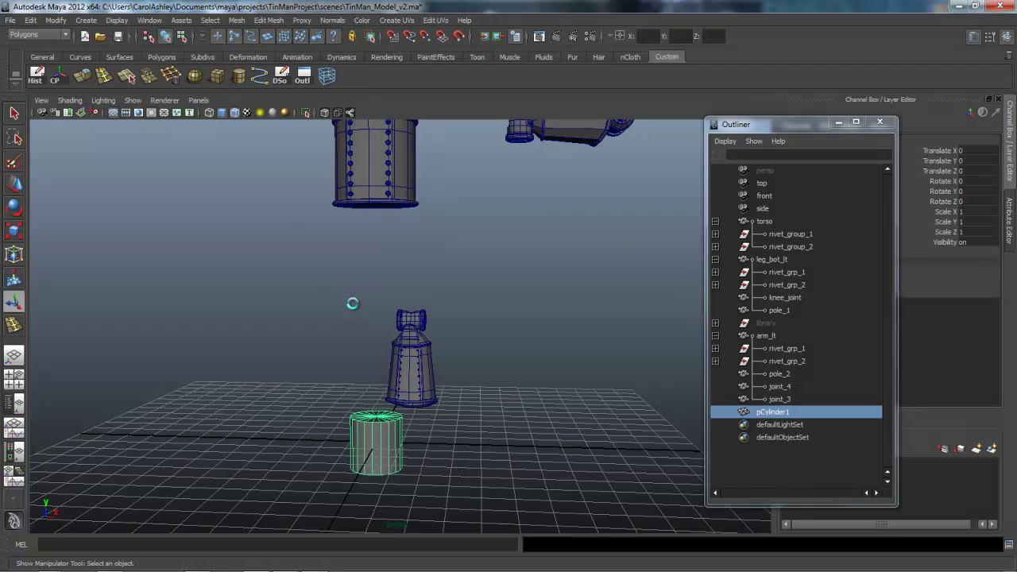
right_click_drag(304, 331, 390, 361, "alt")
middle_click_drag(461, 403, 436, 364, "alt")
left_click(875, 125)
left_click(878, 123)
Step: Set the cylinder's subdivisions to 12 around the axis, 2 along the height and 0 on the caps
left_click(796, 283)
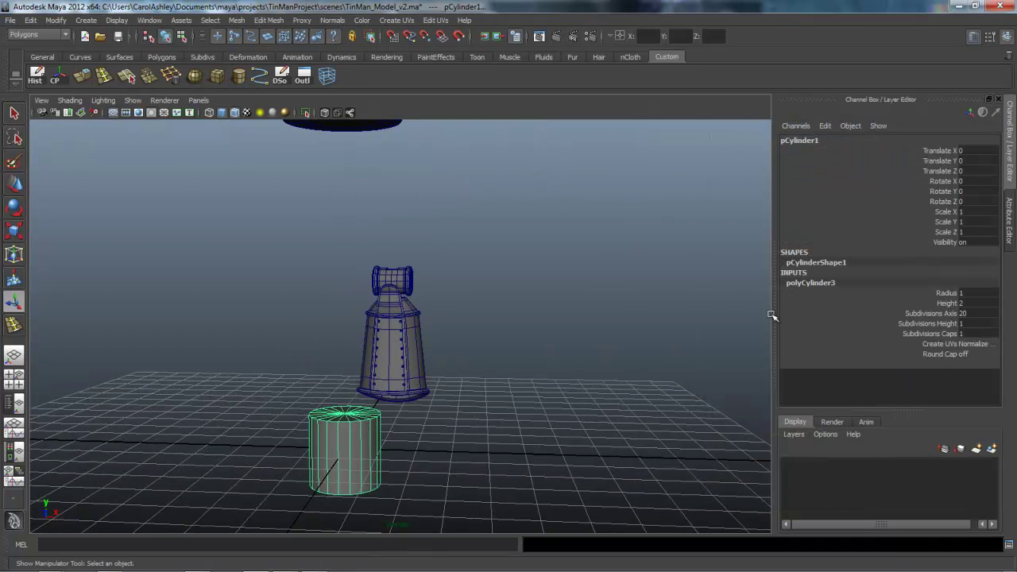
type("12")
key("Return")
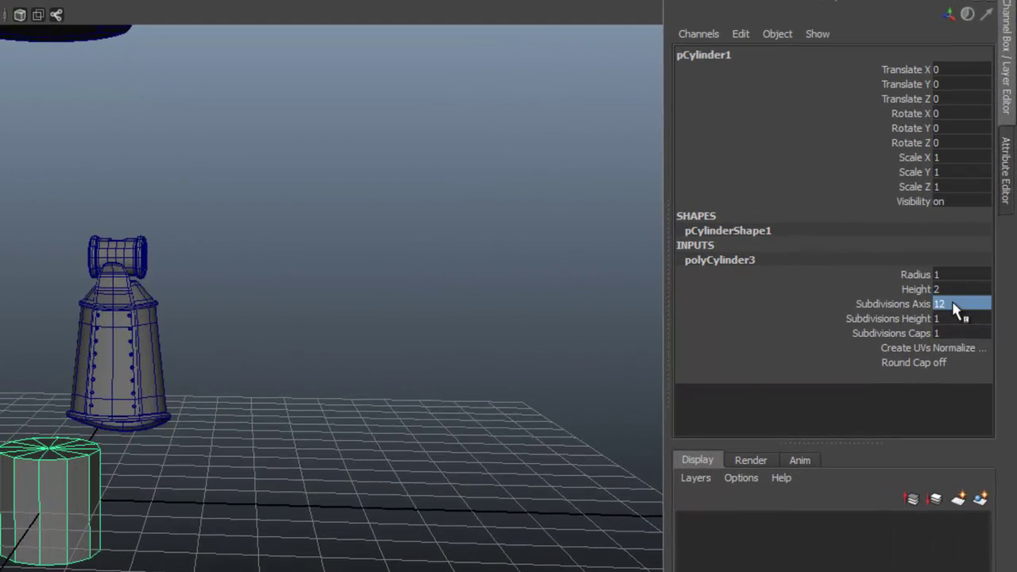
double_click(953, 318)
double_click(952, 333)
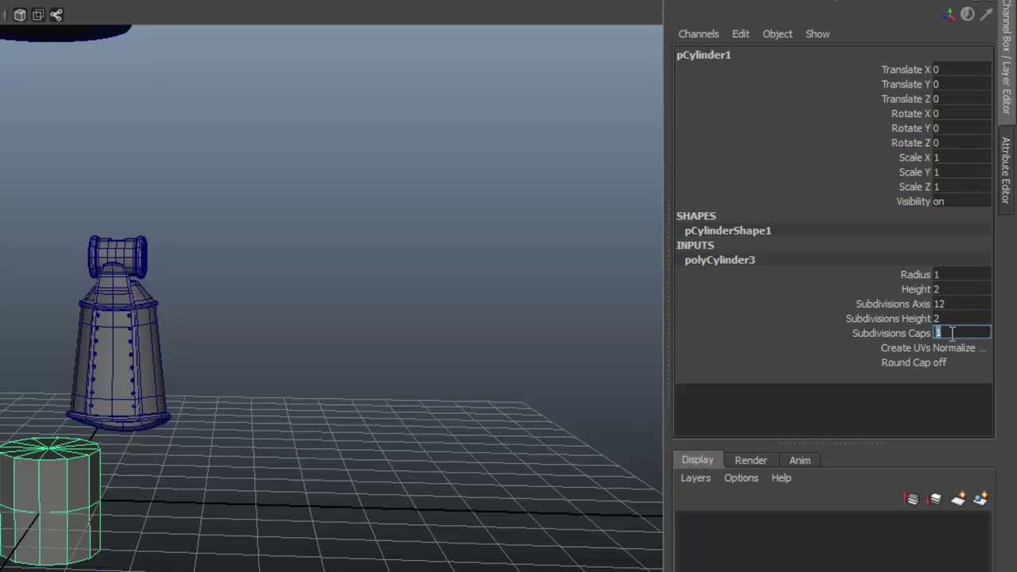
type("0")
key("Return")
Step: Rotate the cylinder onto its side by setting Rotate Z to 90
right_click_drag(139, 390, 224, 372, "alt")
middle_click_drag(224, 372, 255, 308, "alt")
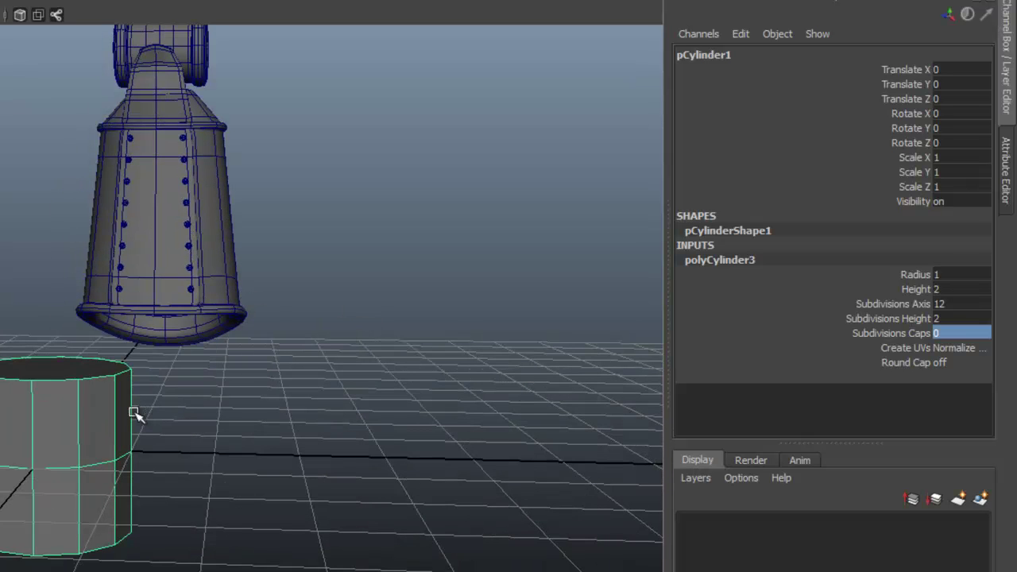
key("e")
left_click_drag(102, 395, 135, 513)
double_click(979, 144)
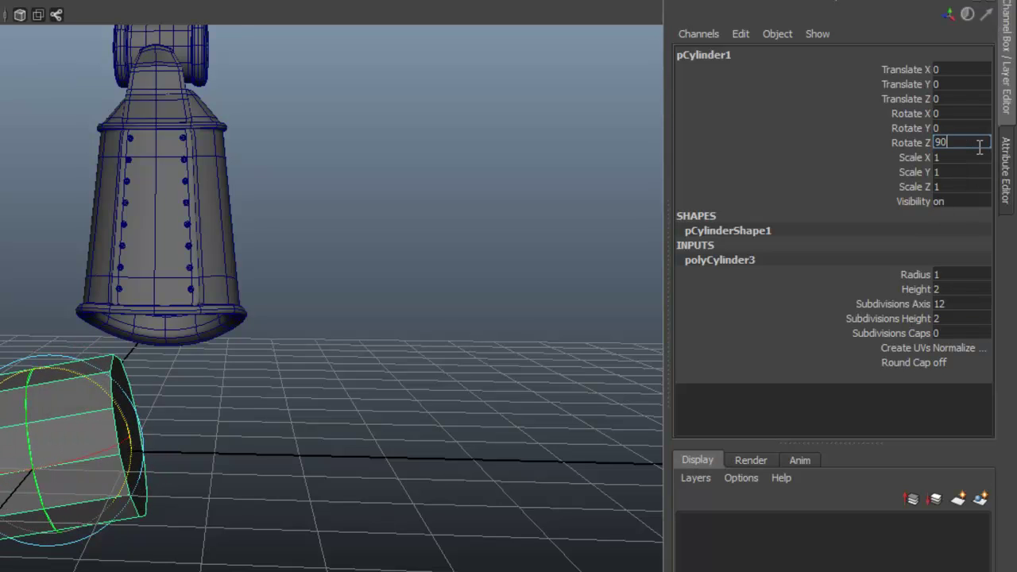
key("Return")
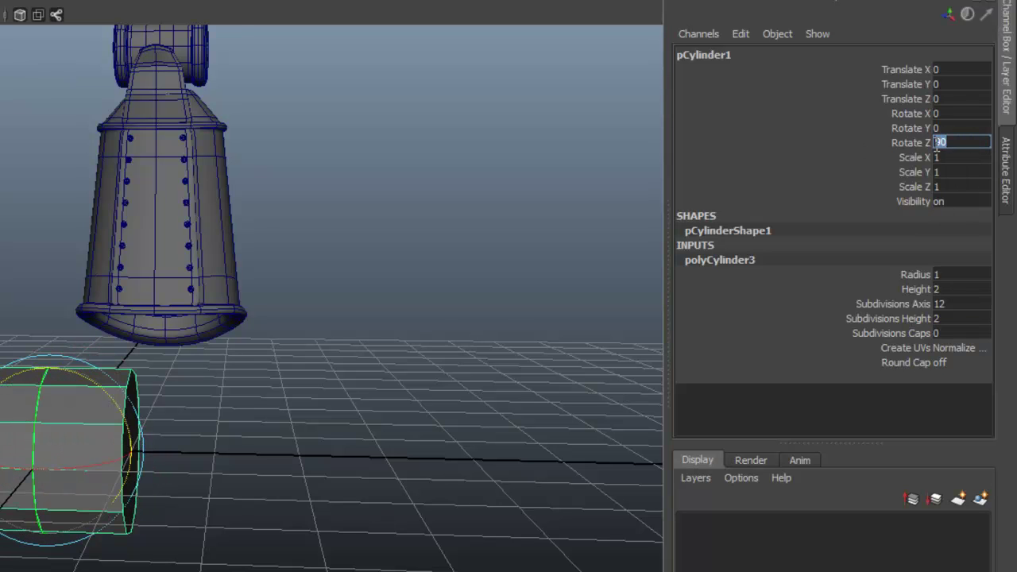
Step: Select the faces of one lengthwise half of the cylinder, including its end cap, and delete them
middle_click_drag(489, 386, 506, 328, "alt")
left_click_drag(444, 339, 281, 347, "alt")
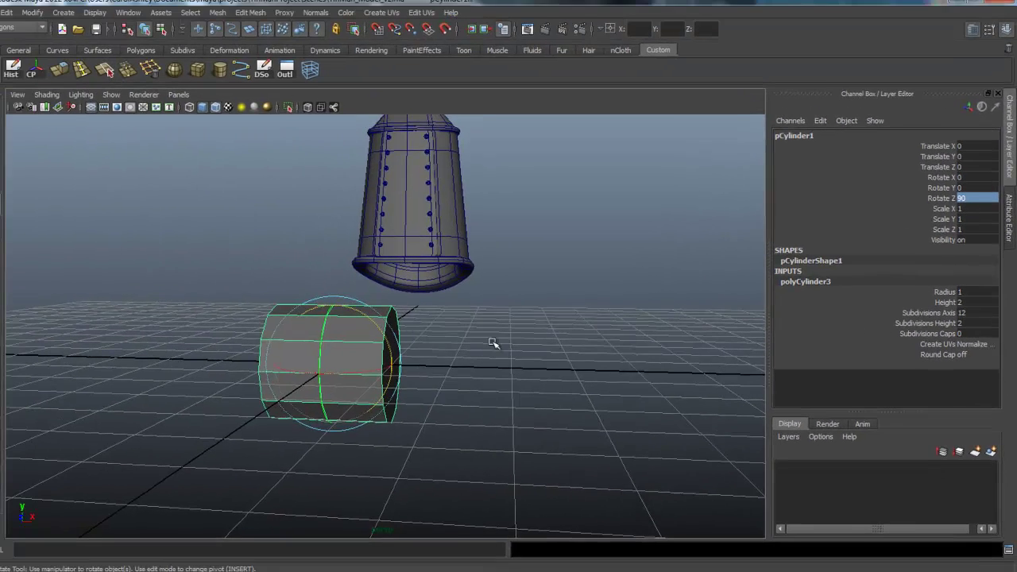
right_click_drag(333, 370, 335, 367)
left_click_drag(405, 396, 360, 296, "alt")
left_click_drag(382, 425, 383, 423)
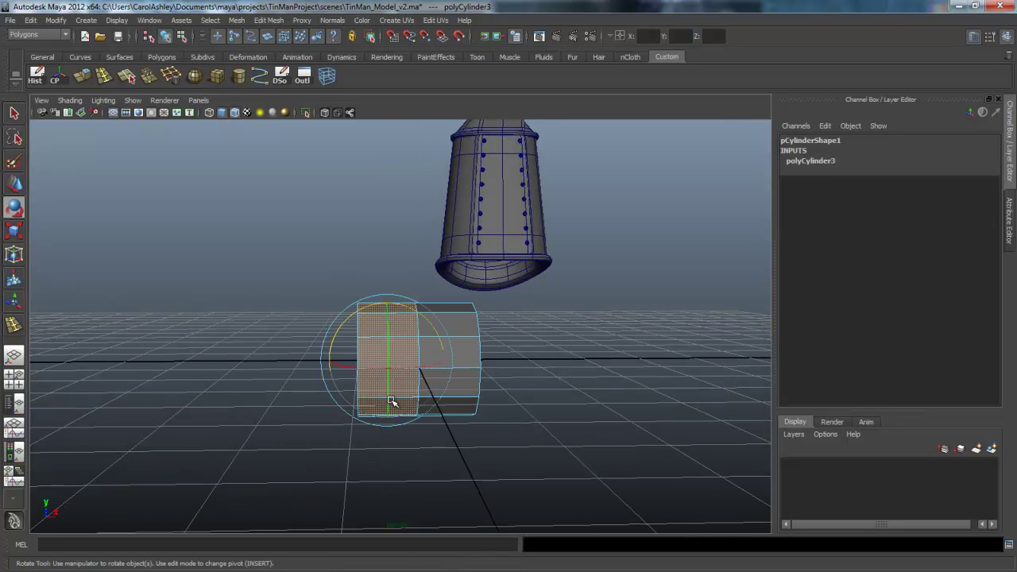
left_click(370, 313)
left_click_drag(371, 313, 403, 374, "alt")
Step: Extrude the remaining end cap face outward by about 0.263
left_click(390, 358)
middle_click_drag(555, 379, 598, 387, "alt")
left_click_drag(551, 402, 508, 409, "alt")
right_click_drag(508, 409, 573, 400, "alt")
middle_click_drag(575, 400, 611, 373, "alt")
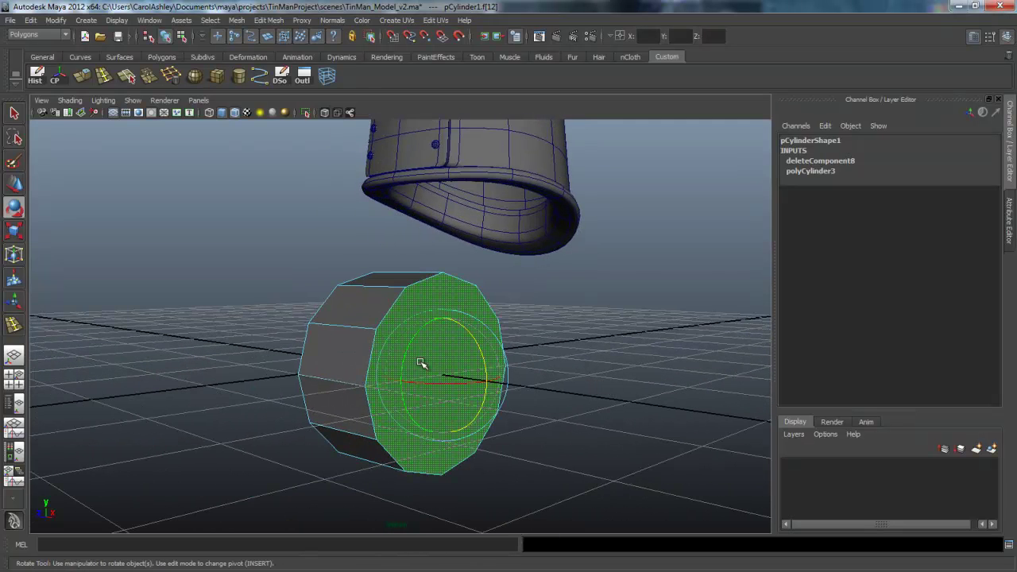
left_click(84, 75)
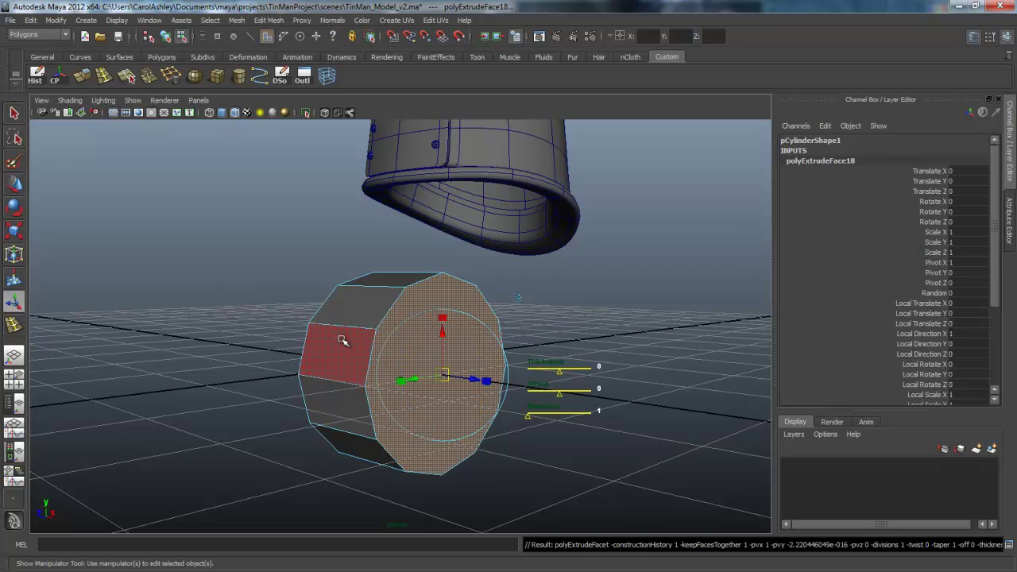
left_click_drag(476, 380, 498, 384)
mouse_move(422, 383)
left_mouse_down("alt")
mouse_move(450, 387)
mouse_move(419, 381)
left_mouse_up("alt")
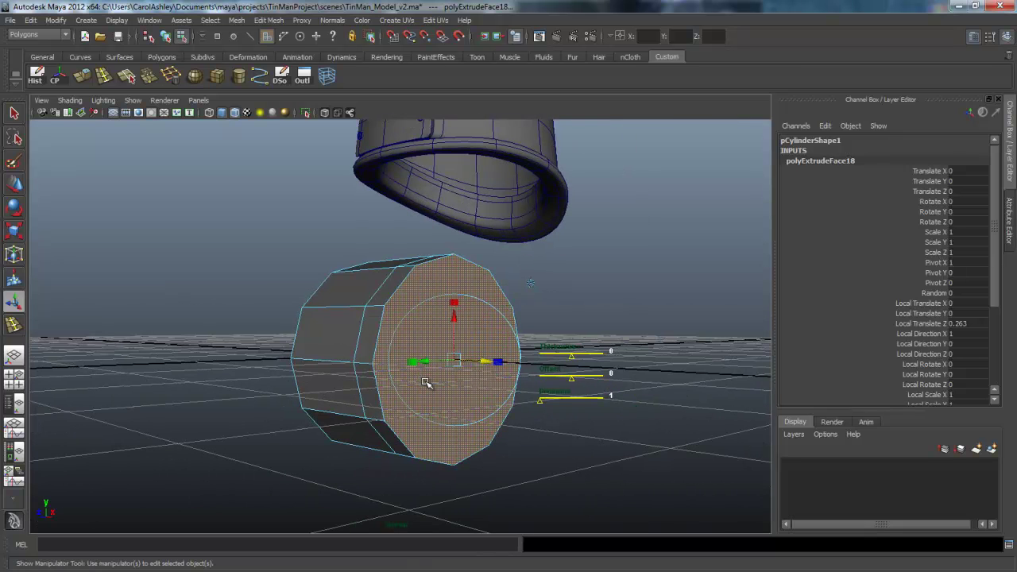
Step: Extrude the end cap face again and scale it uniformly inward to about 0.717
left_click(82, 75)
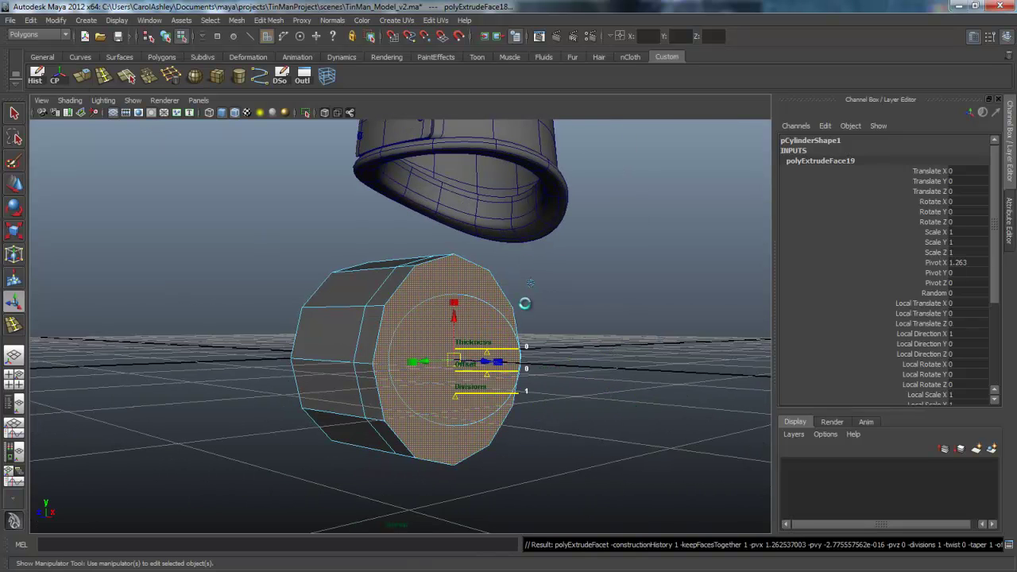
left_click_drag(466, 386, 422, 403, "alt")
right_click_drag(406, 415, 484, 399, "alt")
middle_click_drag(485, 400, 498, 368, "alt")
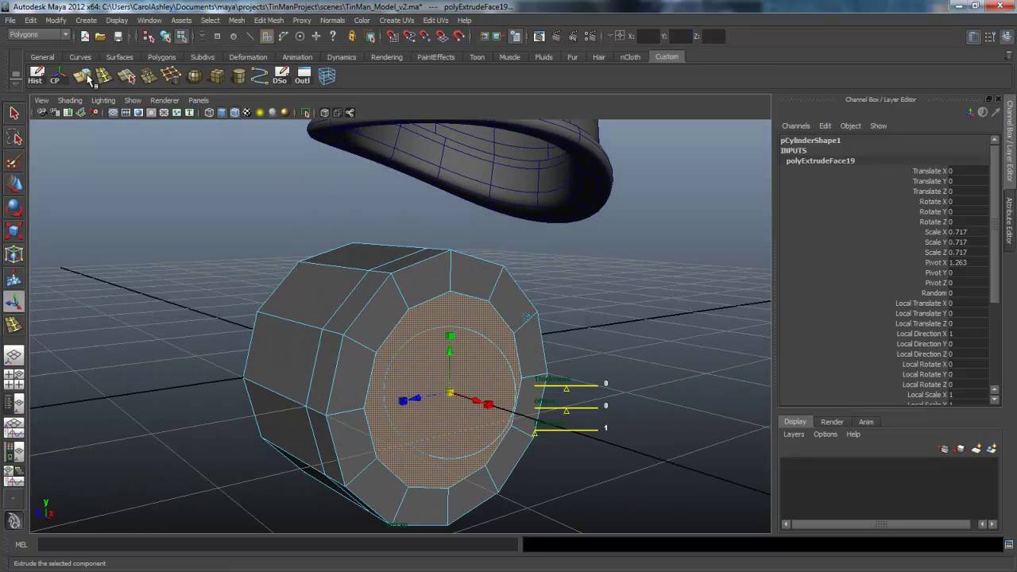
Step: Extrude the inner cap face and push it into the cylinder by about 0.08 along X, and return to object mode
key("ctrl+e")
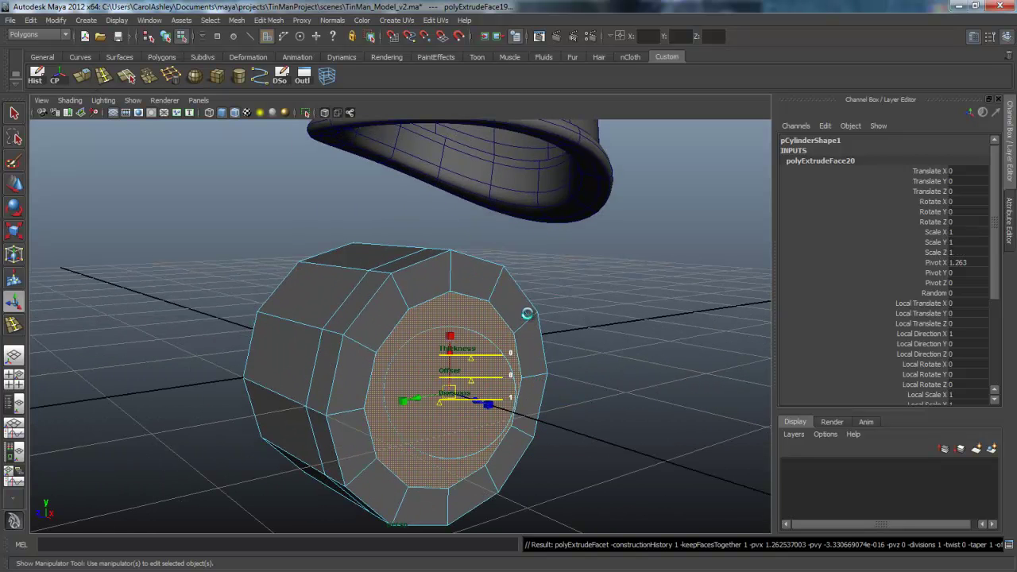
left_click(527, 314)
left_click_drag(456, 421, 503, 408, "alt")
right_click_drag(425, 432, 517, 409, "alt")
middle_click_drag(517, 409, 429, 278, "alt")
right_click_drag(431, 355, 468, 357, "alt")
left_click_drag(461, 316, 461, 393)
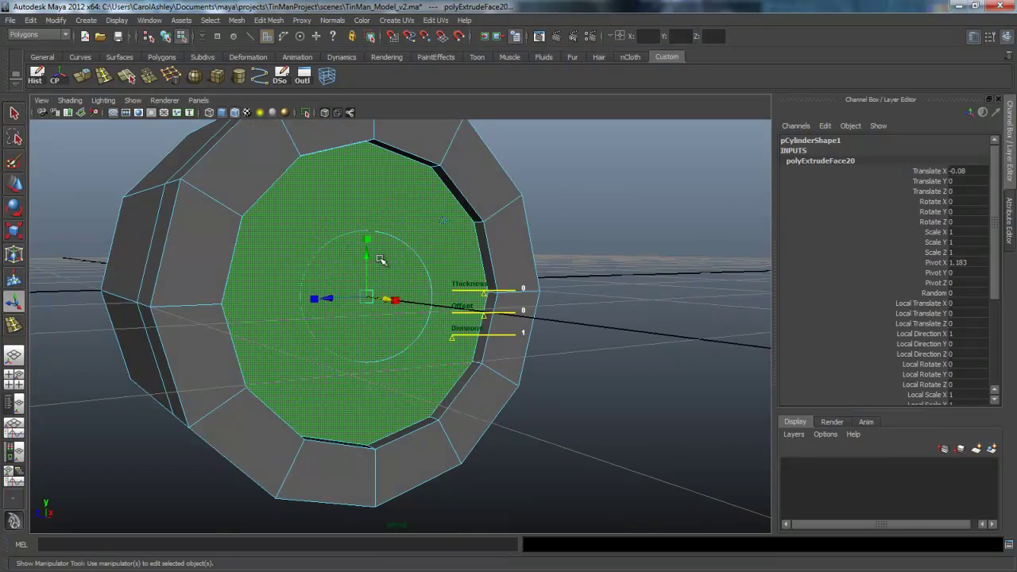
mouse_move(388, 284)
left_mouse_down("alt")
mouse_move(379, 277)
mouse_move(394, 281)
left_mouse_up("alt")
right_click_drag(402, 280, 445, 262)
key("q")
Step: Split the recessed cap face with a vertical edge through its centre, from the topmost to the bottommost vertex
left_click_drag(337, 307, 319, 247, "alt")
left_click_drag(366, 344, 377, 304, "alt")
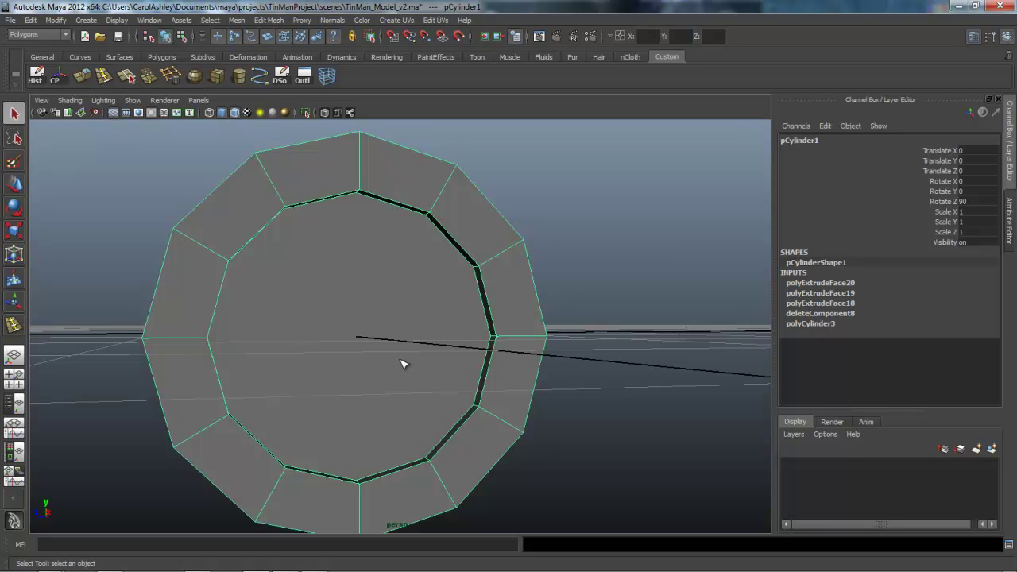
left_click(104, 76)
right_click_drag(340, 361, 327, 353, "alt")
left_click_drag(328, 353, 343, 367, "alt")
middle_click_drag(361, 391, 363, 385, "alt")
right_click_drag(337, 408, 402, 349, "alt")
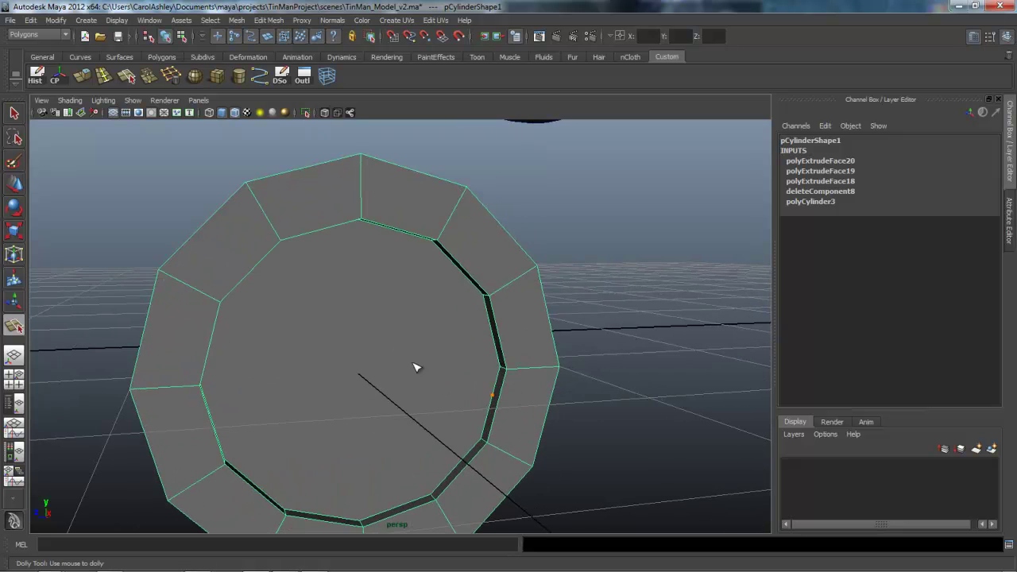
left_click_drag(327, 340, 327, 289, "alt")
middle_click_drag(327, 290, 327, 339, "alt")
left_click_drag(327, 339, 326, 374, "alt")
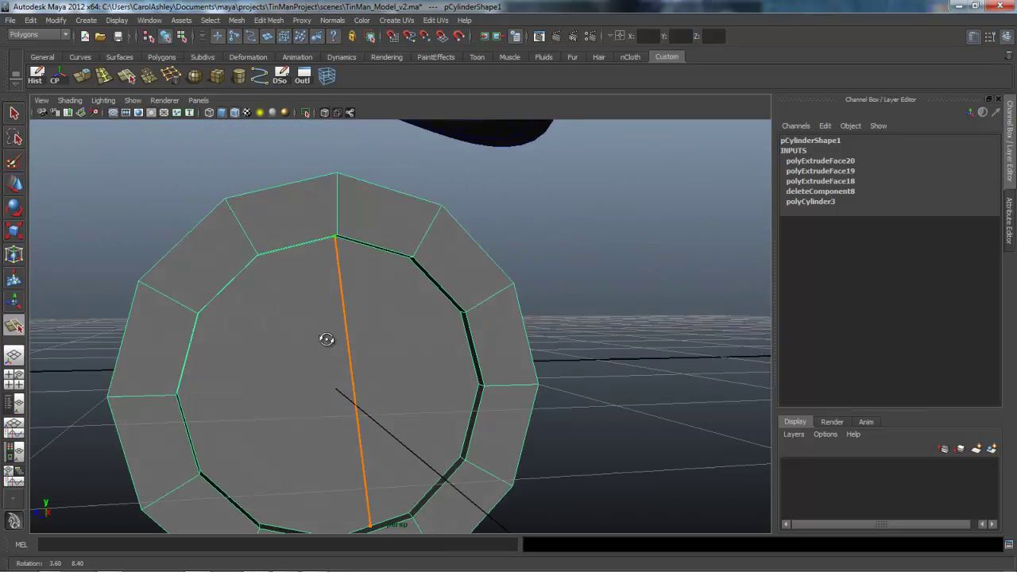
mouse_move(326, 340)
middle_mouse_down("alt")
mouse_move(340, 306)
mouse_move(332, 323)
middle_mouse_up("alt")
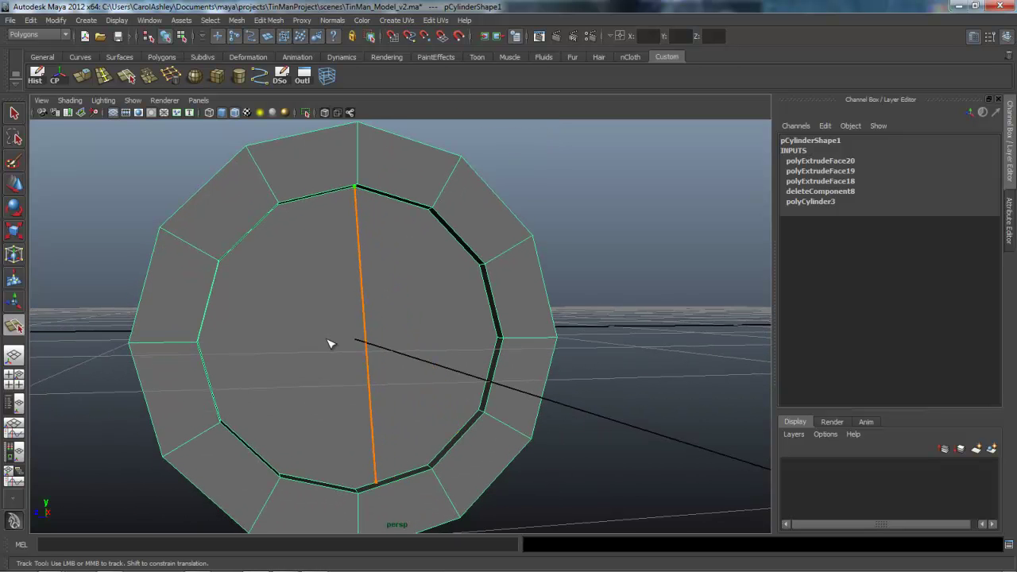
key("q")
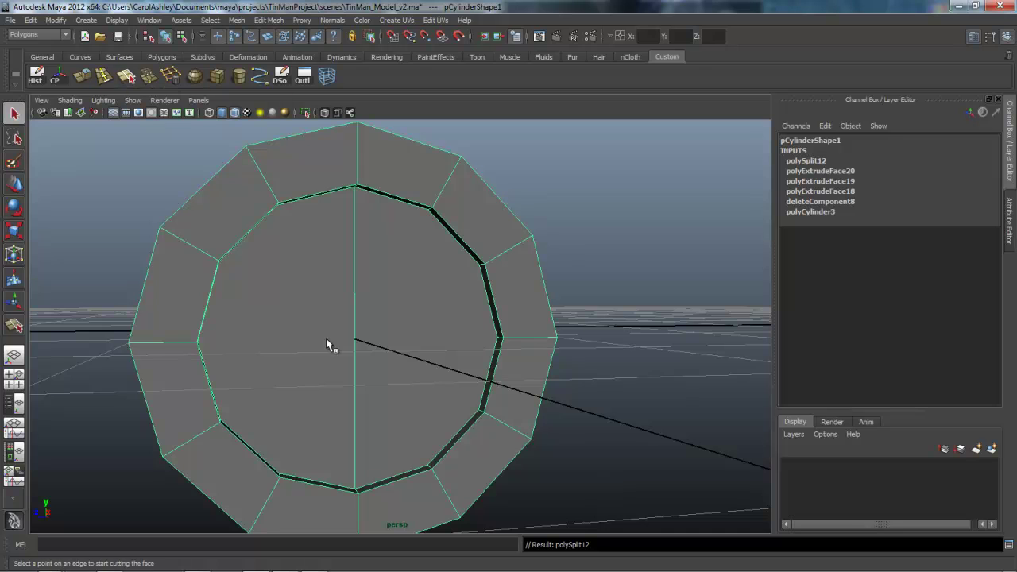
Step: Split the recessed cap with a second vertical edge, joining the upper and lower vertices one segment left of its centre line
key("y")
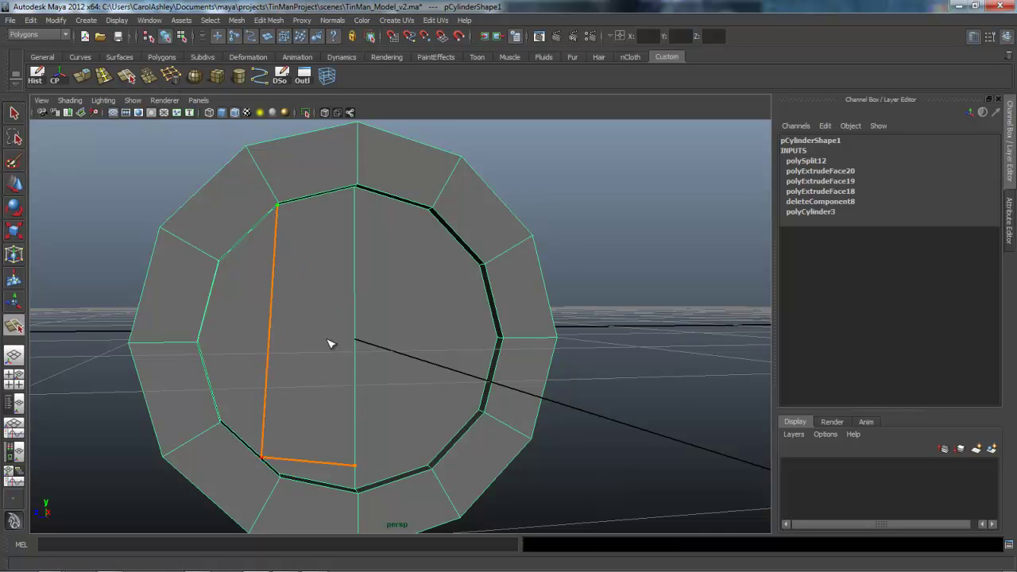
left_click_drag(330, 344, 331, 343, "alt")
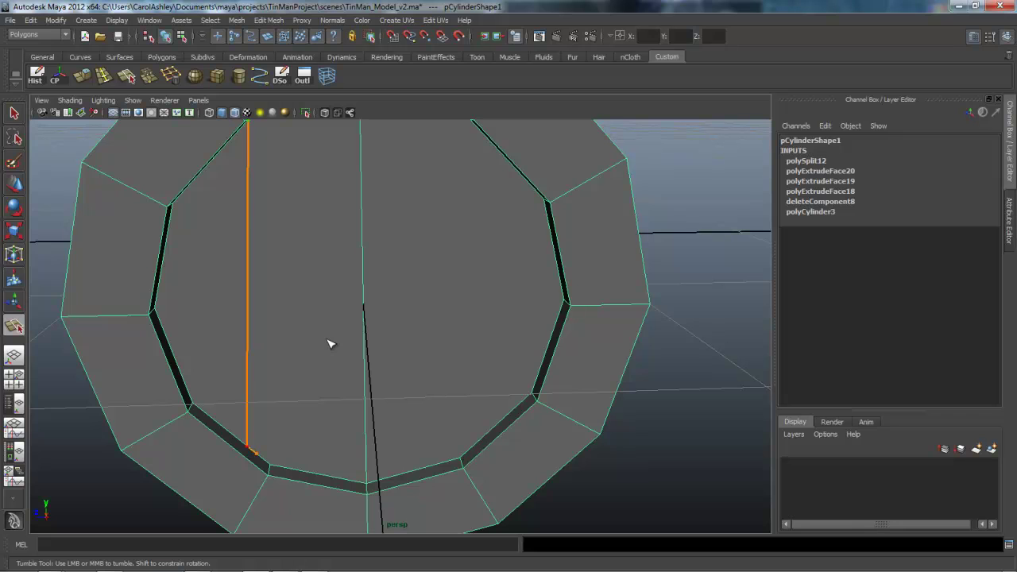
key("BackSpace")
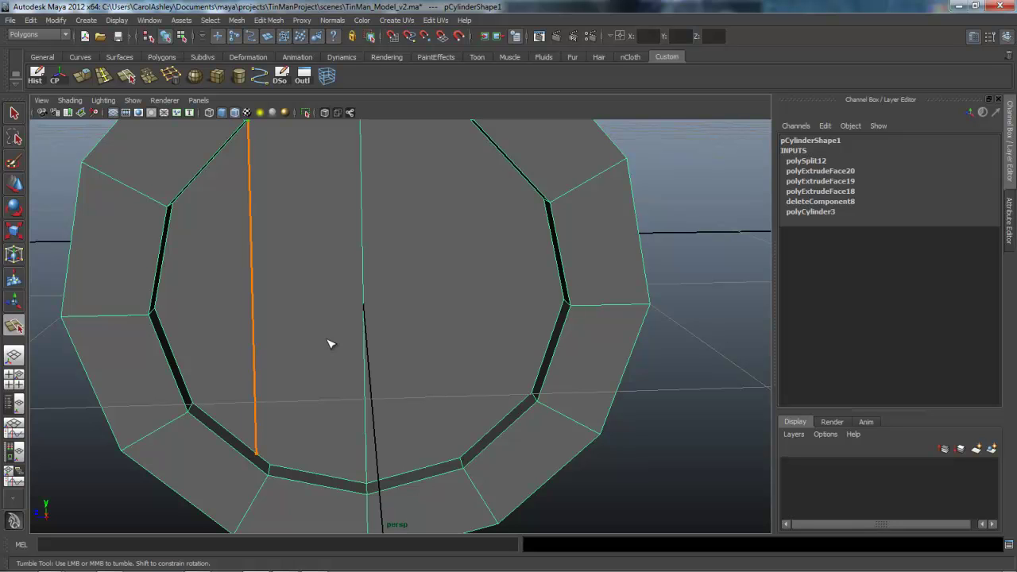
left_click_drag(256, 453, 271, 465)
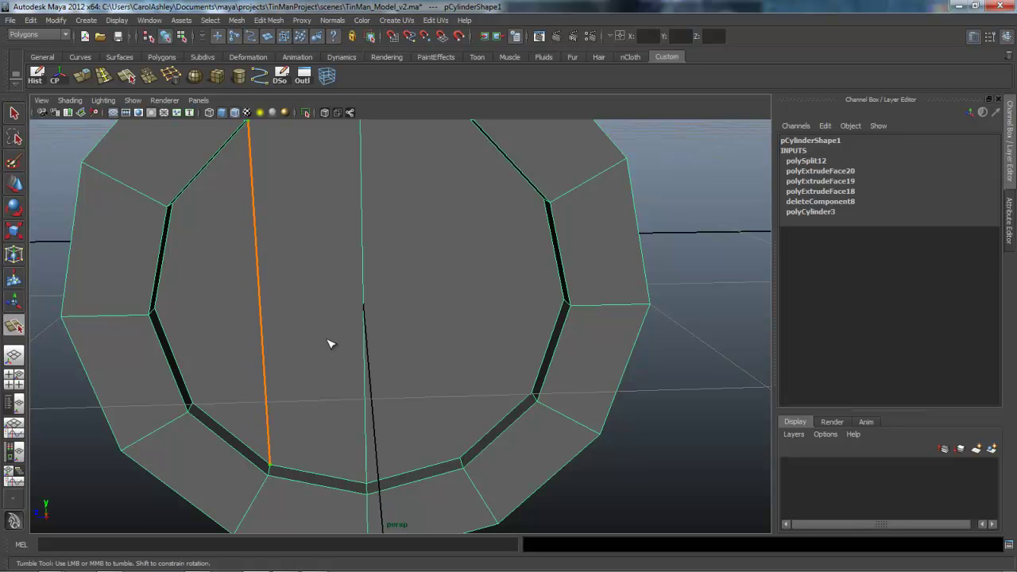
key("q")
key("f")
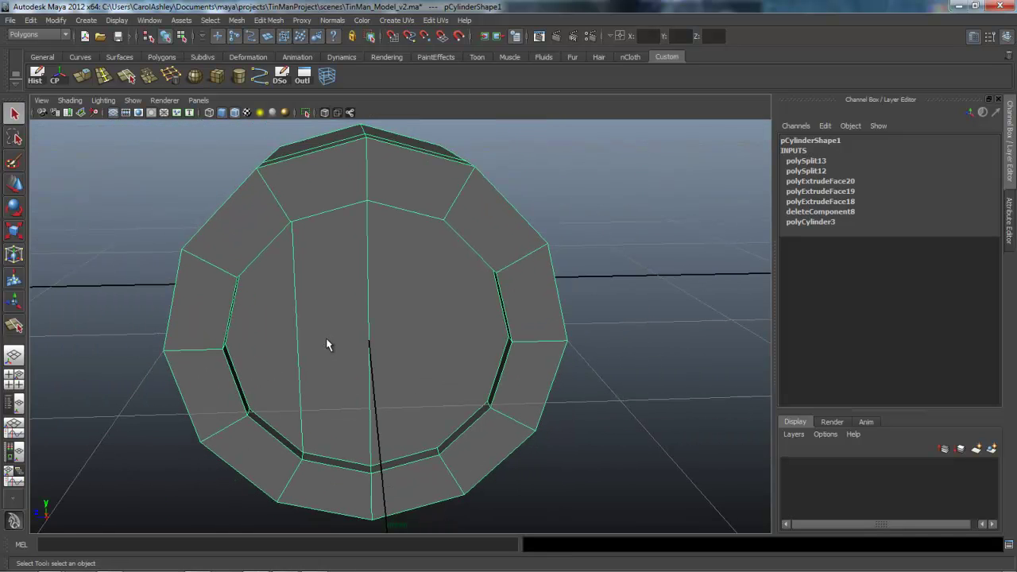
Step: Split the recessed cap with a matching vertical edge one segment right of its centre line
key("g")
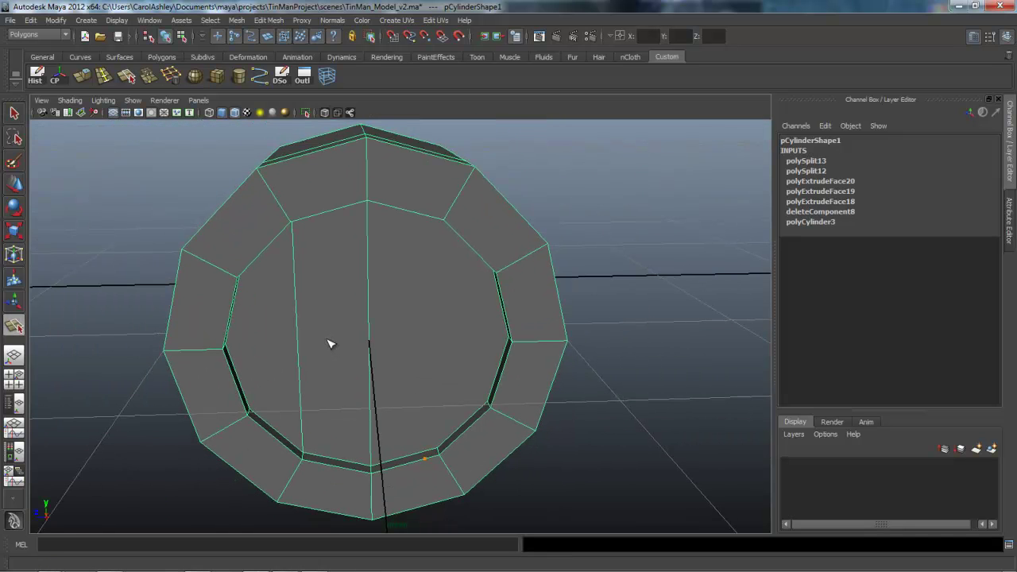
middle_click_drag(331, 344, 318, 390, "alt")
left_click_drag(330, 344, 329, 263, "alt")
middle_click_drag(330, 344, 321, 483, "alt")
left_click_drag(453, 310, 412, 268)
key("q")
right_click_drag(326, 345, 326, 345, "alt")
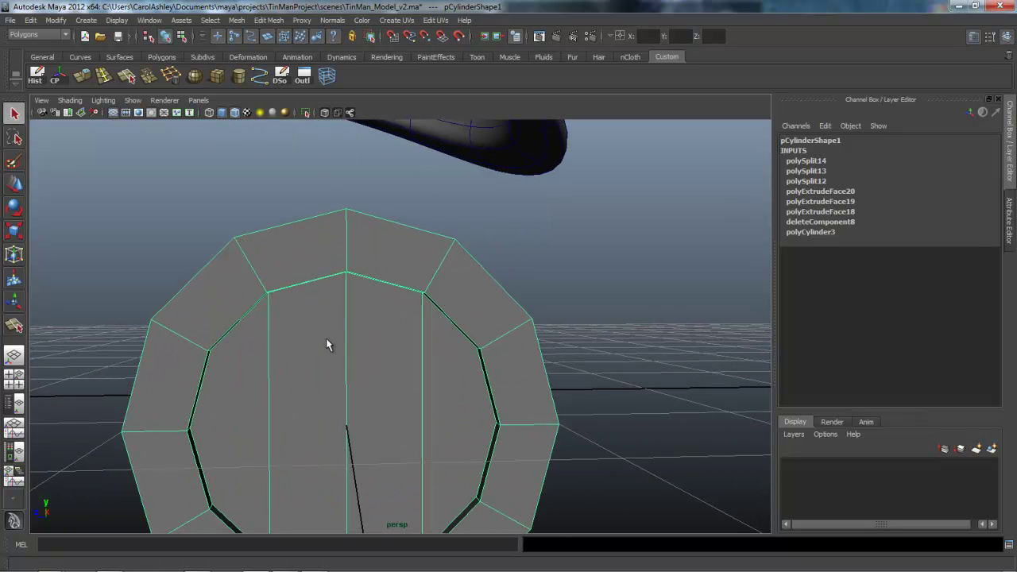
Step: Split the recessed cap horizontally through its centre, crossing all three vertical edges from the leftmost to the rightmost vertex
key("y")
left_click_drag(195, 407, 190, 427)
left_click_drag(422, 429, 498, 422)
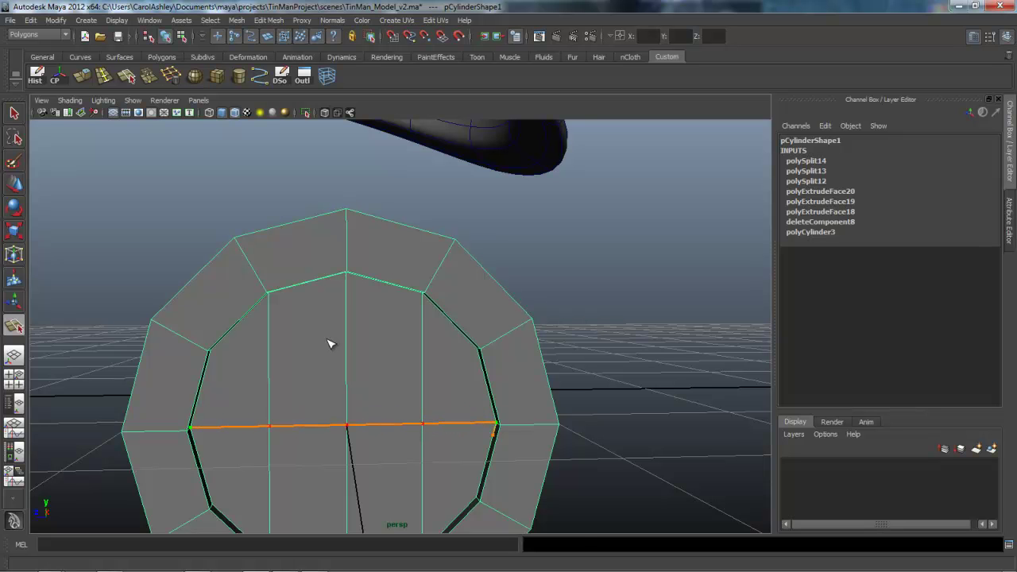
key("Return")
Step: Extrude the four outer cap faces on both sides of the central strip inward, with a local Z translation of about -0.18
right_click_drag(326, 338, 327, 345, "alt")
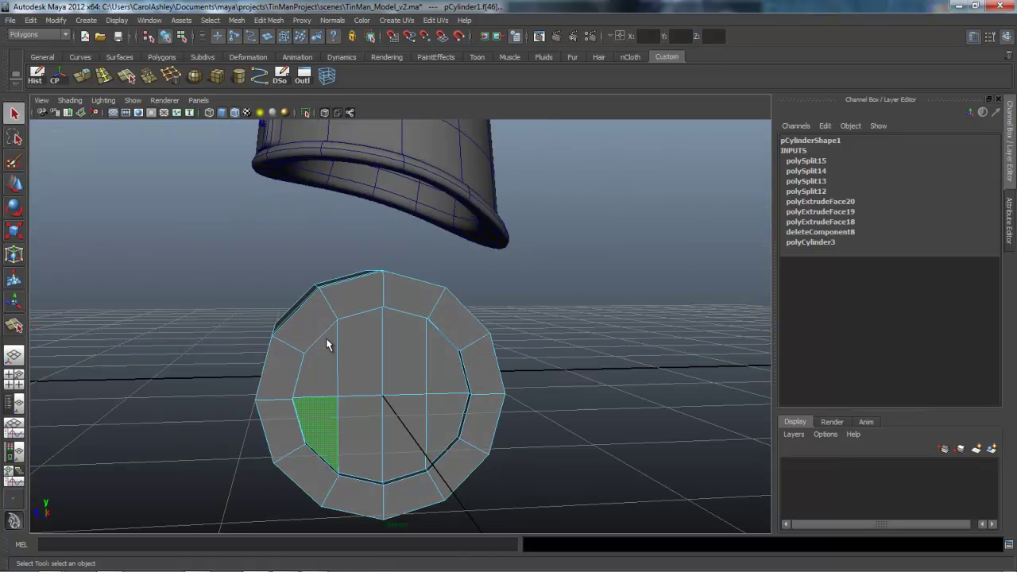
left_click(325, 344)
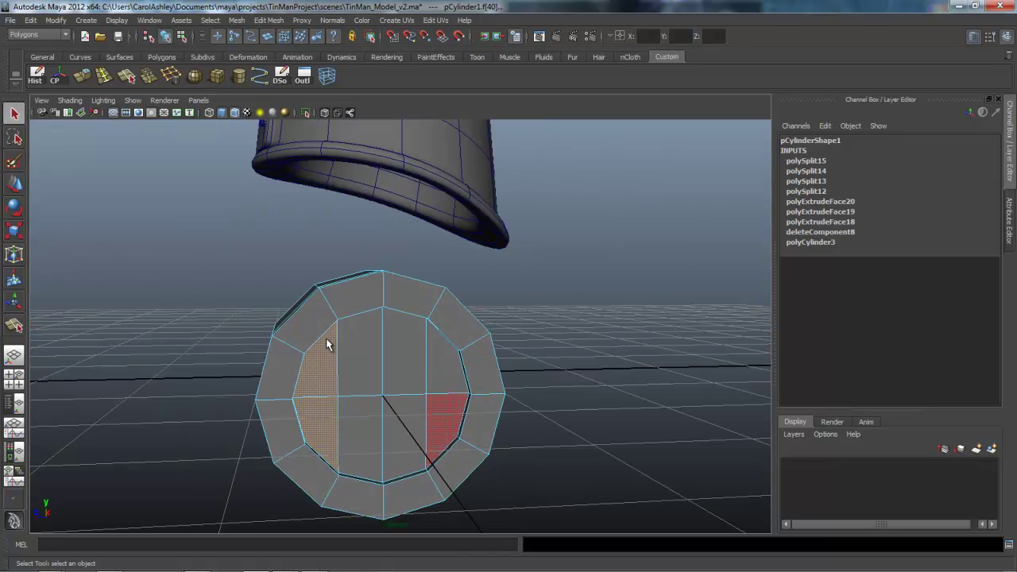
left_click(447, 425, "shift")
left_click(445, 358, "shift")
right_click_drag(327, 344, 327, 344, "alt")
mouse_move(327, 344)
left_mouse_down("alt")
mouse_move(306, 342)
mouse_move(328, 340)
left_mouse_up("alt")
left_click(82, 76)
right_click_drag(328, 340, 327, 340, "alt")
left_click_drag(326, 340, 327, 340, "alt")
middle_click_drag(326, 341, 325, 341)
left_click_drag(327, 340, 327, 340, "alt")
right_click_drag(327, 340, 327, 340, "alt")
left_click_drag(326, 339, 326, 339, "alt")
key("g")
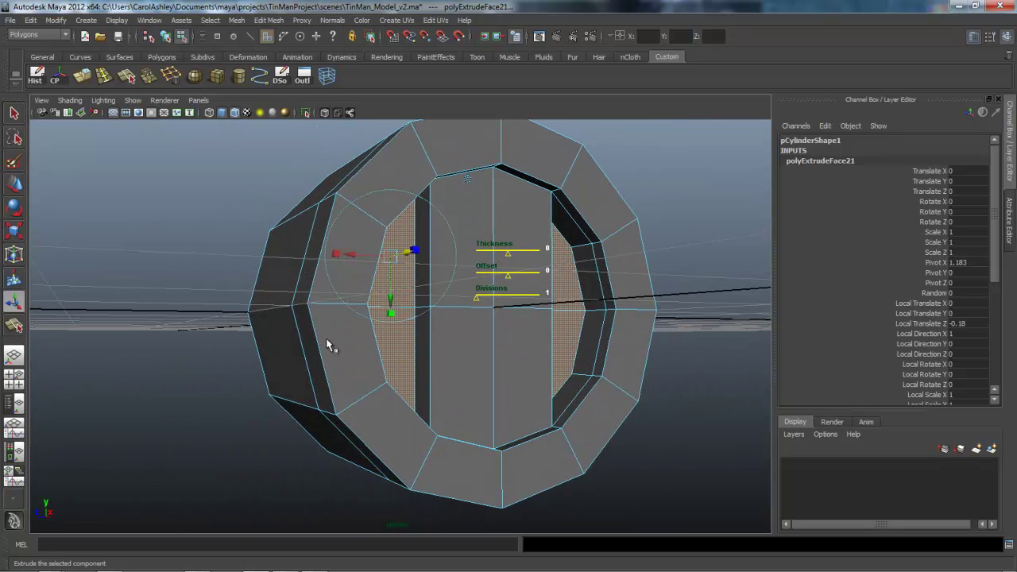
Step: Insert edge loops near the floors of the two side recesses and around the middle of the cylinder's front rim
left_click(104, 75)
right_click_drag(326, 337, 327, 339, "alt")
left_click_drag(326, 339, 327, 340, "alt")
left_click(331, 343)
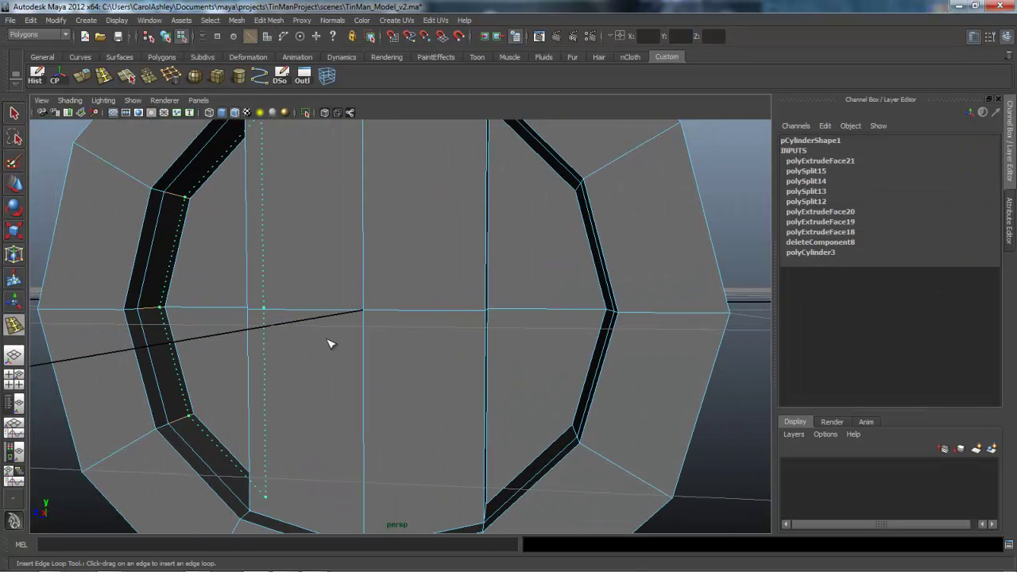
left_click_drag(331, 344, 331, 344, "alt")
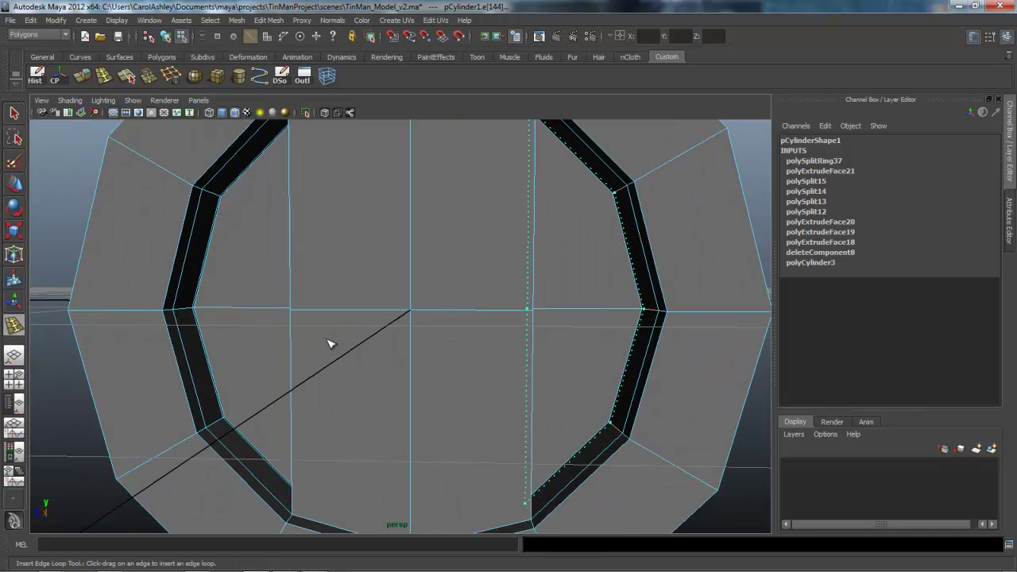
left_click_drag(331, 344, 326, 339)
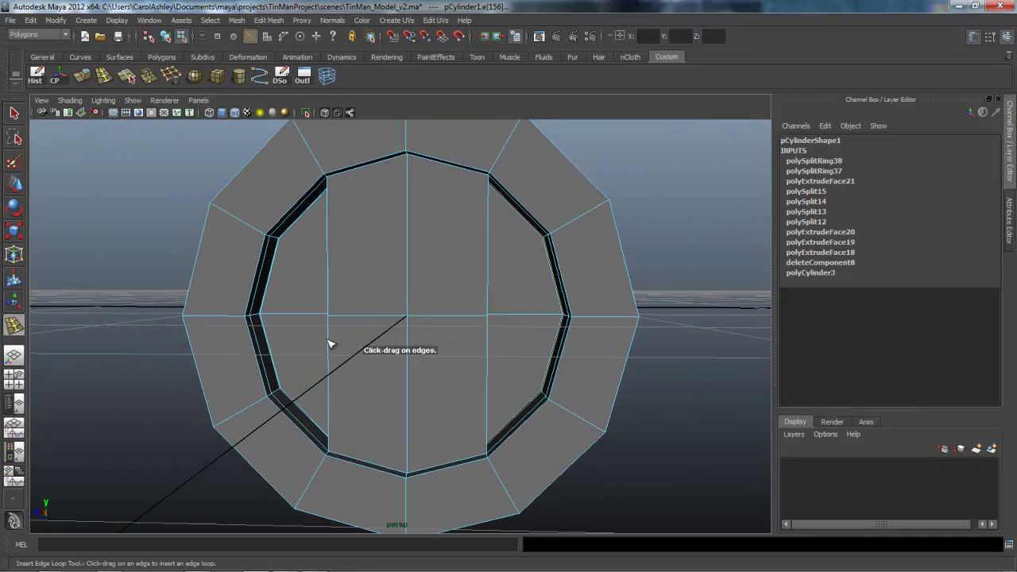
left_click_drag(326, 339, 330, 343, "alt")
left_click_drag(330, 343, 330, 343, "alt")
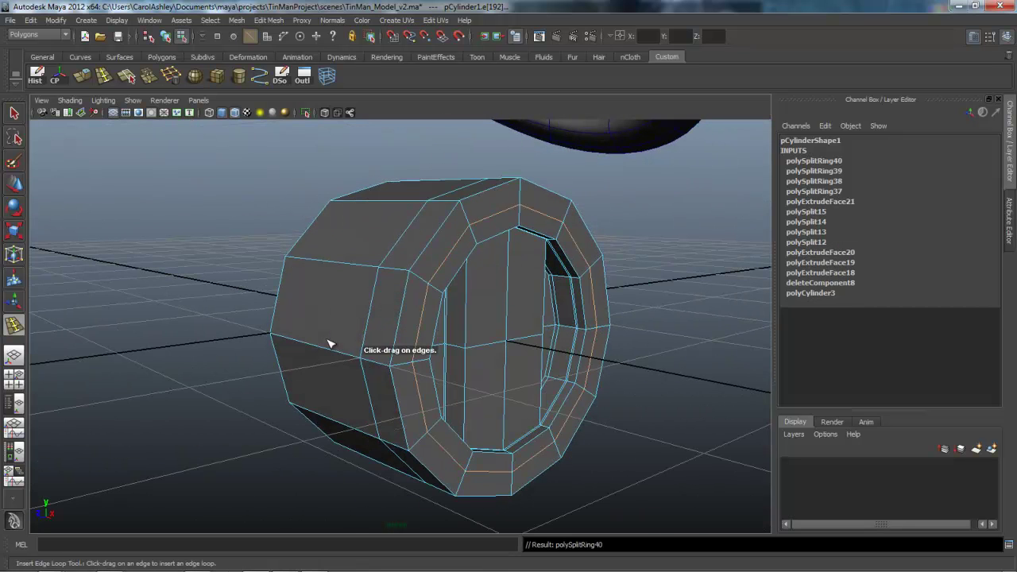
Step: Move the front rim's edge loop slightly outward along X and check the shape in smooth preview before restoring the unsmoothed display
key("w")
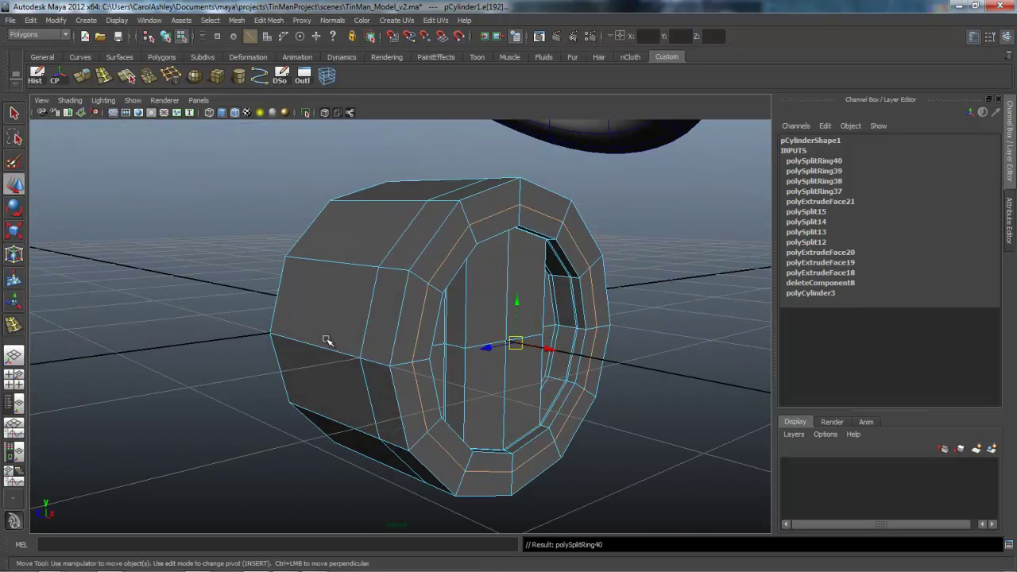
left_click_drag(550, 349, 556, 351)
left_click_drag(327, 340, 326, 341, "alt")
key("3")
right_click_drag(327, 341, 327, 340, "alt")
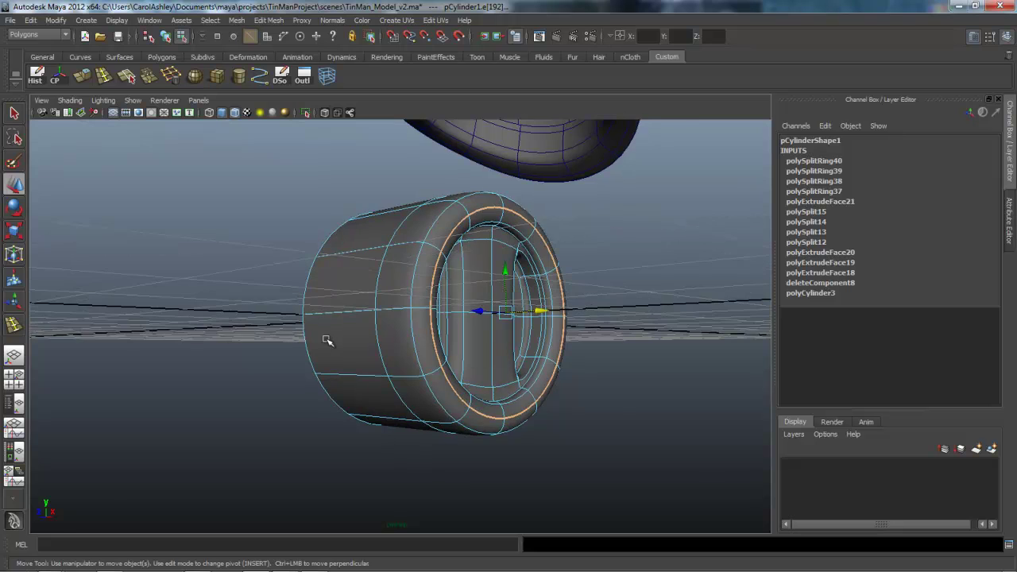
left_click_drag(326, 340, 326, 340, "alt")
key("1")
Step: Extrude the four underside faces of the cylinder's body far downward to form a long leg post, and return to object mode
right_click_drag(397, 328, 398, 356)
left_click(298, 318)
left_click(357, 338, "shift")
left_click(433, 342, "shift")
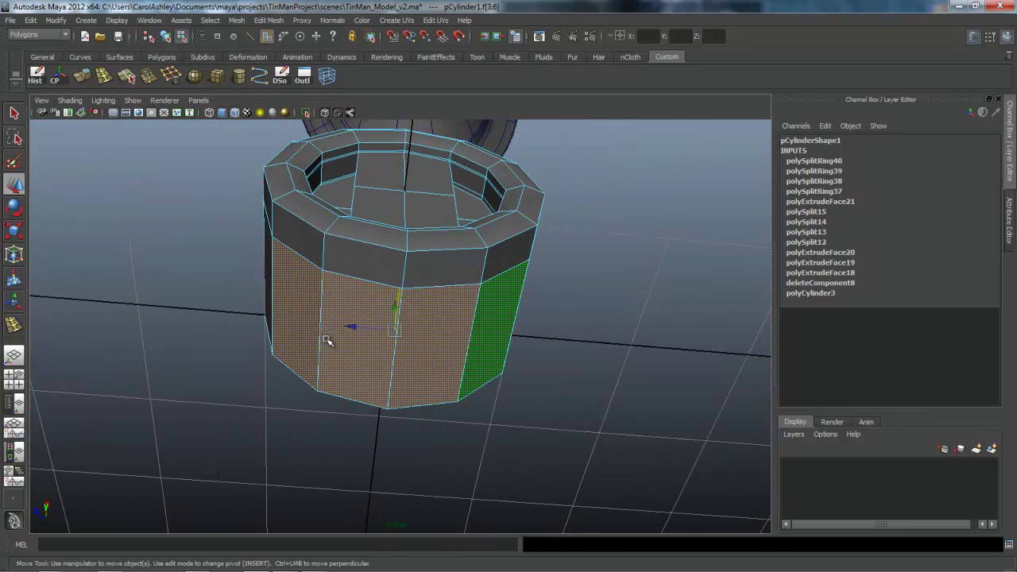
left_click(494, 326, "shift")
scroll(495, 326, "down", 3)
left_click_drag(326, 340, 328, 340, "alt")
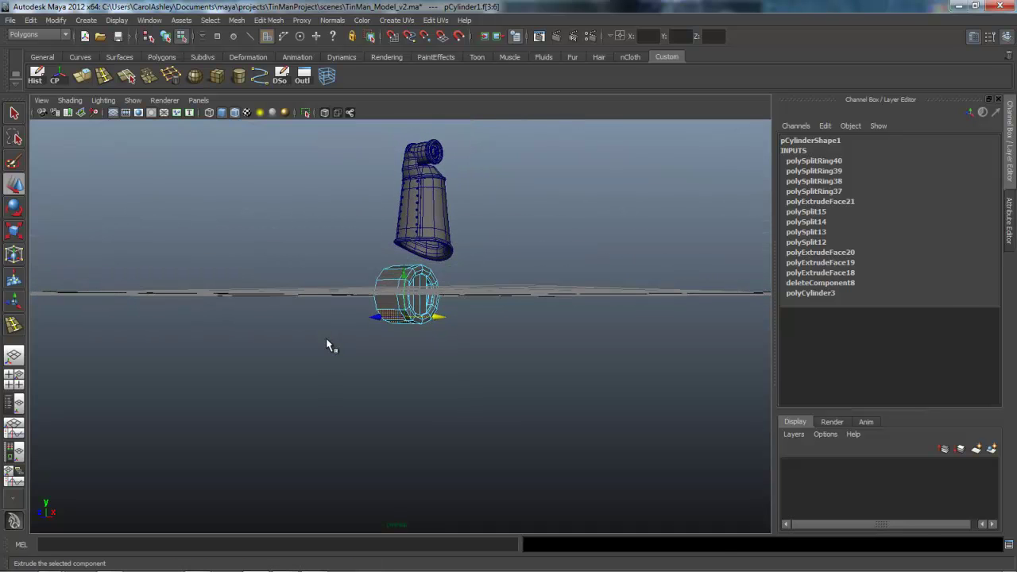
key("ctrl+e")
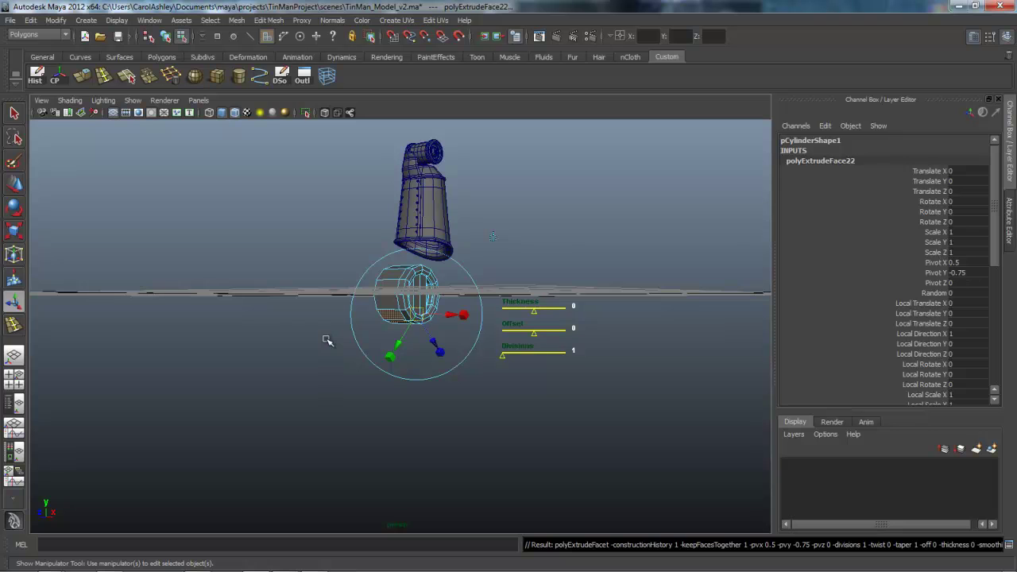
left_click_drag(325, 341, 327, 340, "alt")
left_click_drag(402, 277, 401, 464)
scroll(401, 463, "down", 2)
left_click_drag(326, 340, 327, 340, "alt")
middle_click_drag(327, 340, 327, 340)
left_click_drag(328, 340, 328, 340, "alt")
scroll(327, 339, "up", 4)
right_click_drag(414, 340, 470, 324)
scroll(327, 340, "down", 4)
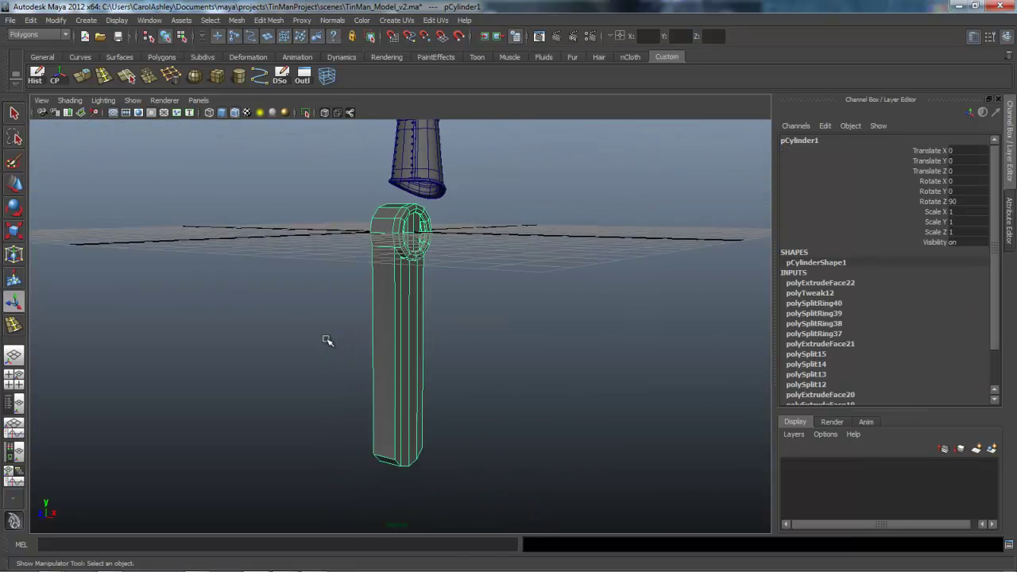
Step: In the front view, raise the leg piece to the reference hip joint at a Translate Y of about 8.42
left_click_drag(328, 340, 327, 339, "alt")
middle_click_drag(327, 340, 326, 340, "alt")
scroll(327, 339, "down", 5)
left_click_drag(326, 339, 327, 340, "alt")
key("space")
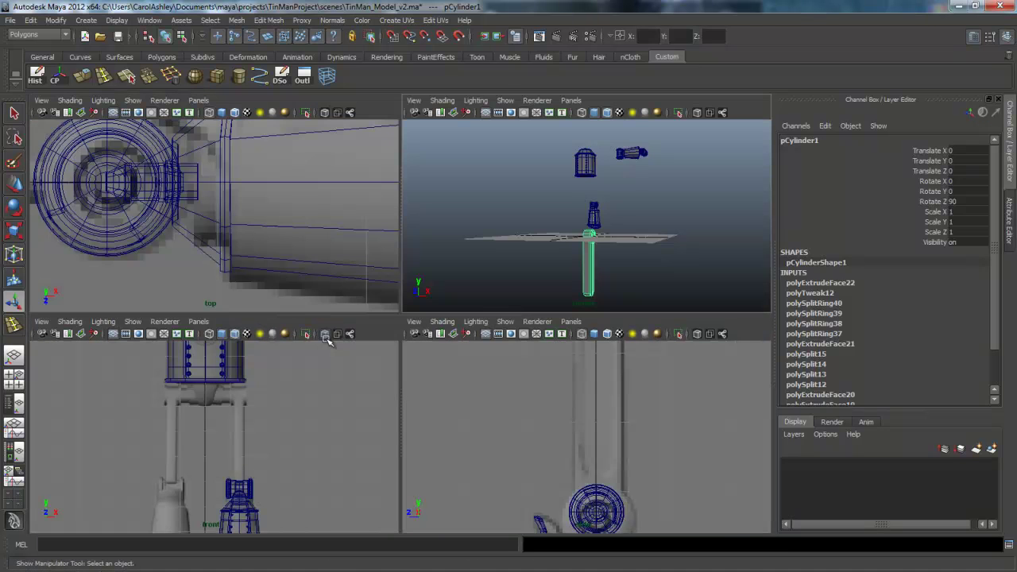
key("space")
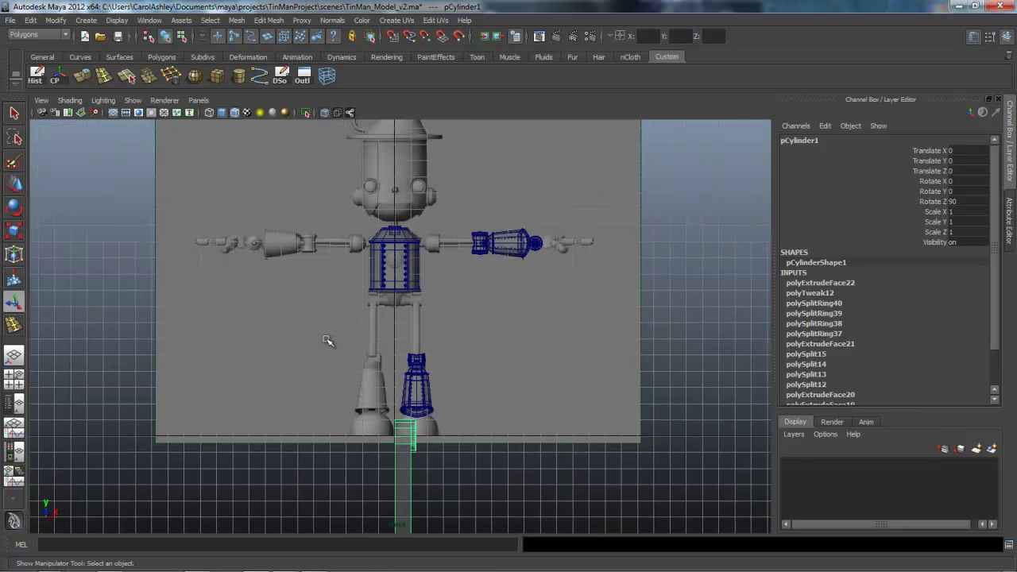
key("w")
left_click_drag(395, 394, 395, 270)
Step: Scale the leg piece uniformly to about 0.417 to match the height of the reference hip joint
mouse_move(327, 340)
middle_mouse_down()
mouse_move(323, 366)
mouse_move(326, 340)
middle_mouse_up()
scroll(327, 340, "up", 2)
key("r")
scroll(326, 340, "up", 10)
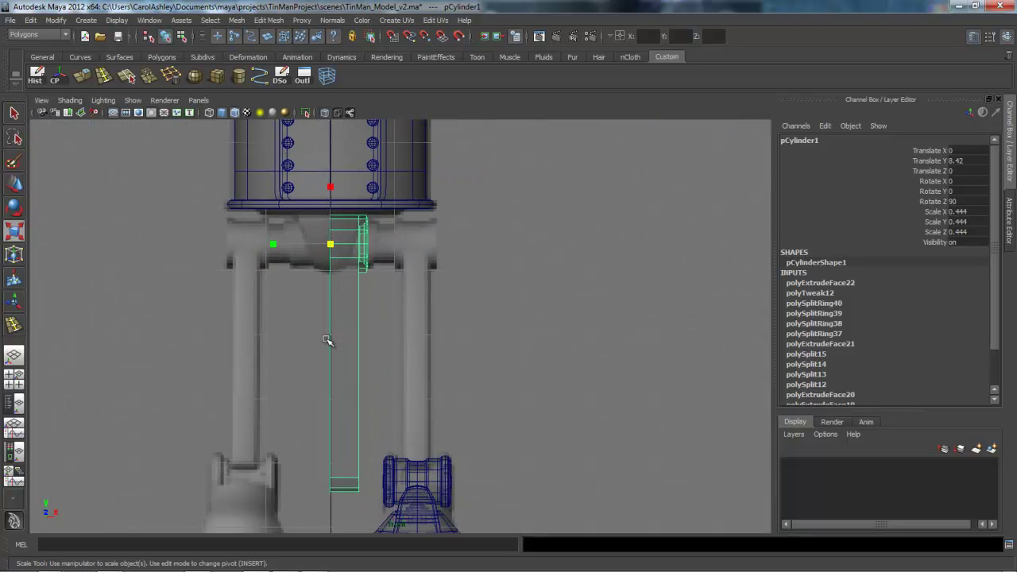
middle_click_drag(327, 341, 327, 340)
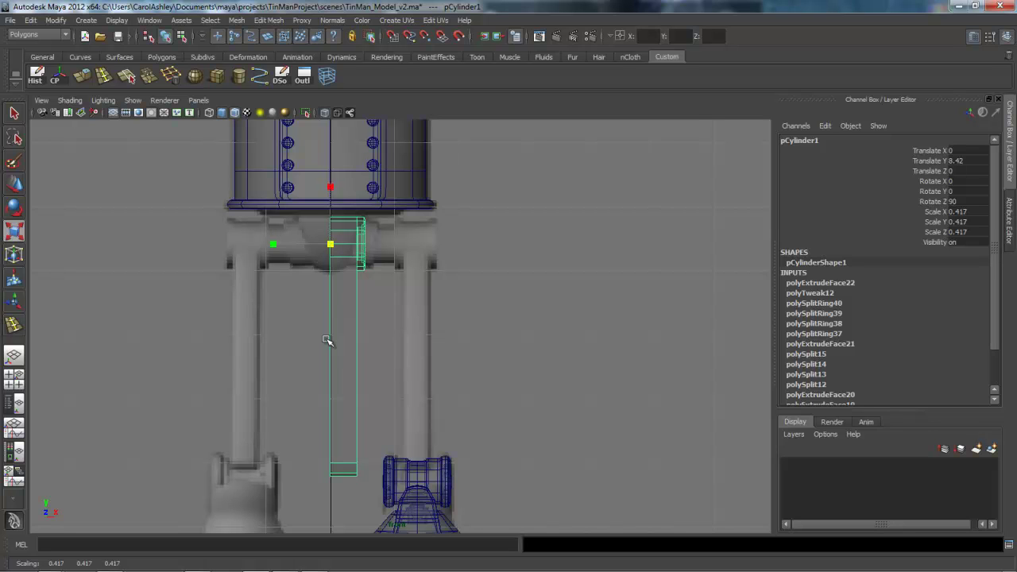
Step: Move the leg piece sideways onto the reference leg above the knee joint, at a Translate X of about 1.151
key("w")
middle_click_drag(326, 340, 327, 340)
right_click_drag(327, 340, 326, 339, "alt")
middle_click_drag(327, 339, 327, 340, "alt")
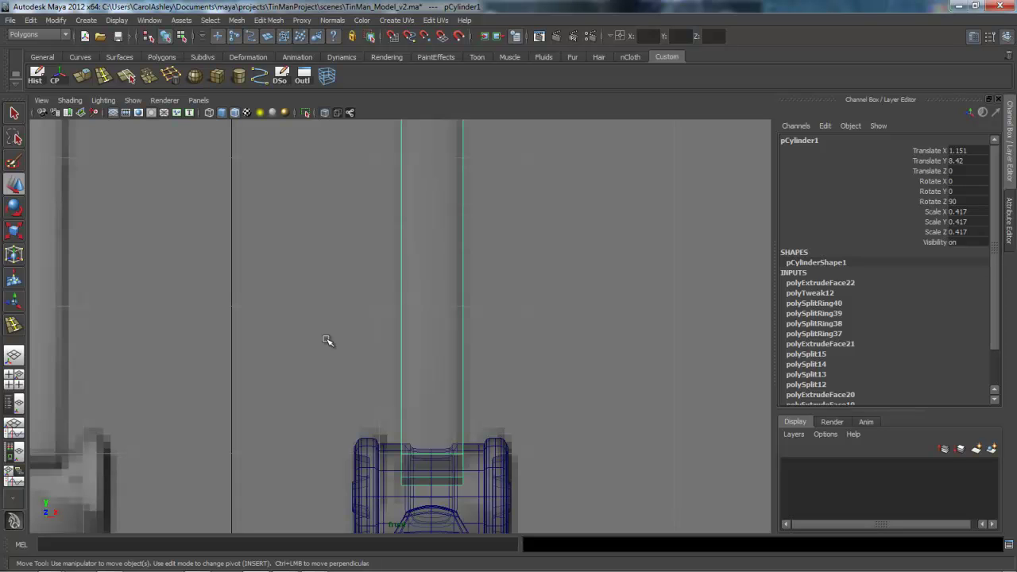
scroll(327, 340, "down", 5)
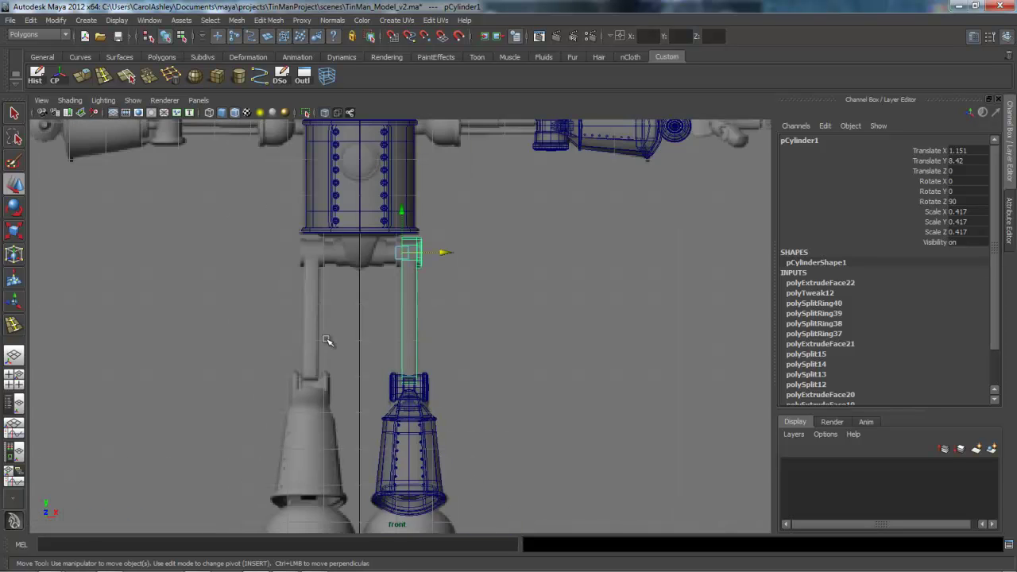
scroll(326, 340, "up", 2)
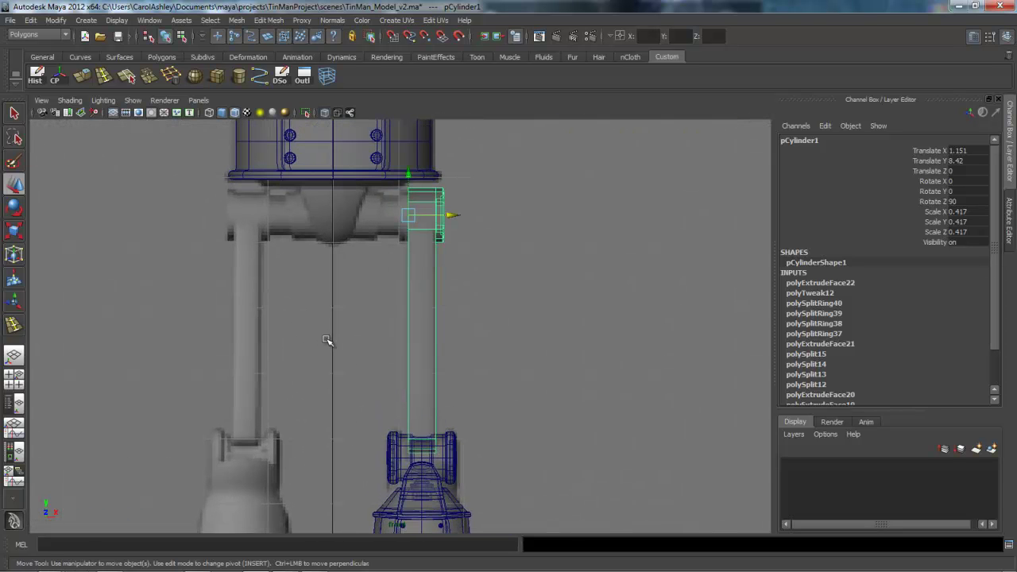
Step: Narrow the leg piece along its Y scale to about 0.351, fine-tuning its width against the reference leg
key("r")
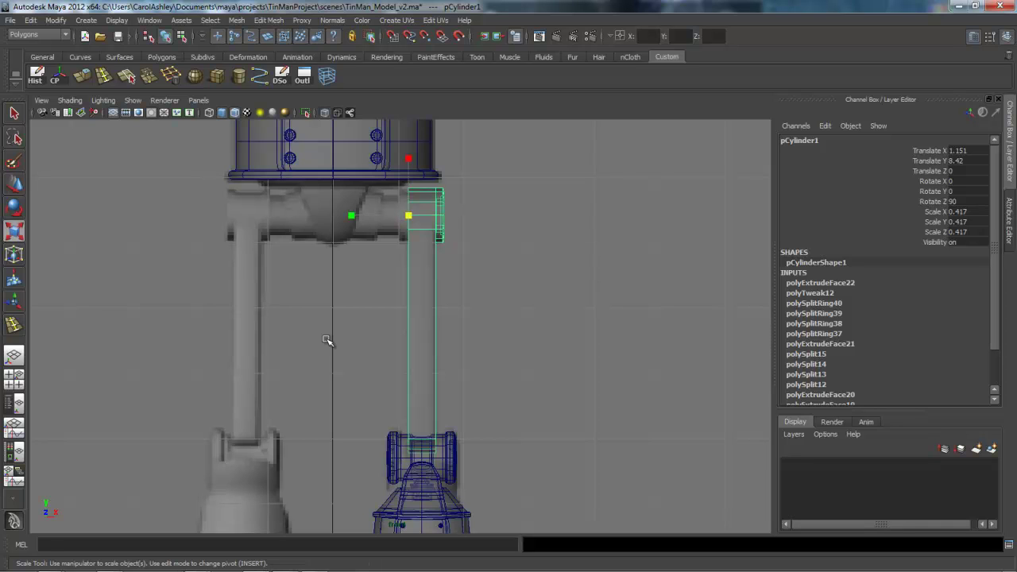
left_click_drag(352, 216, 363, 215)
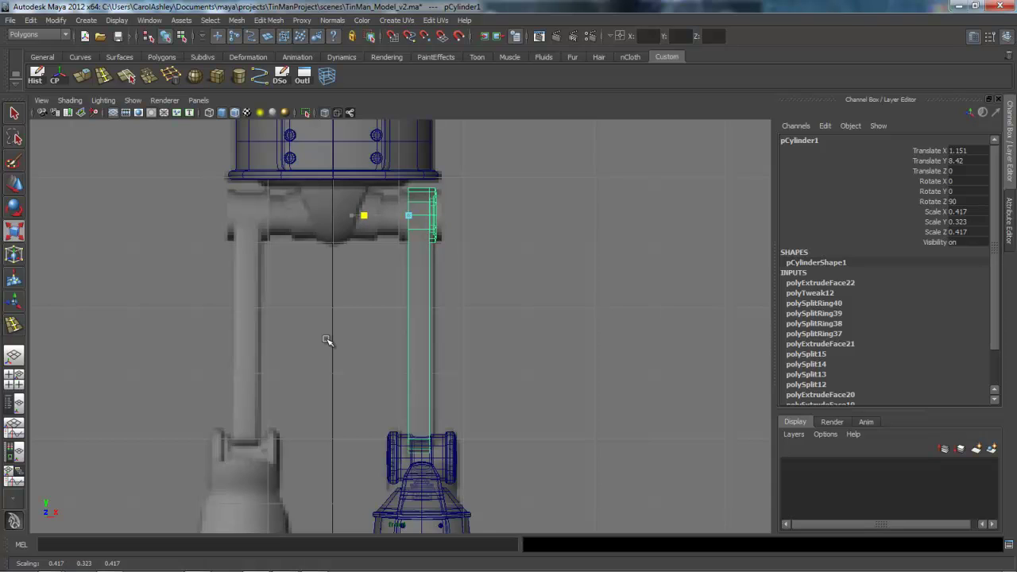
middle_click_drag(327, 340, 327, 340)
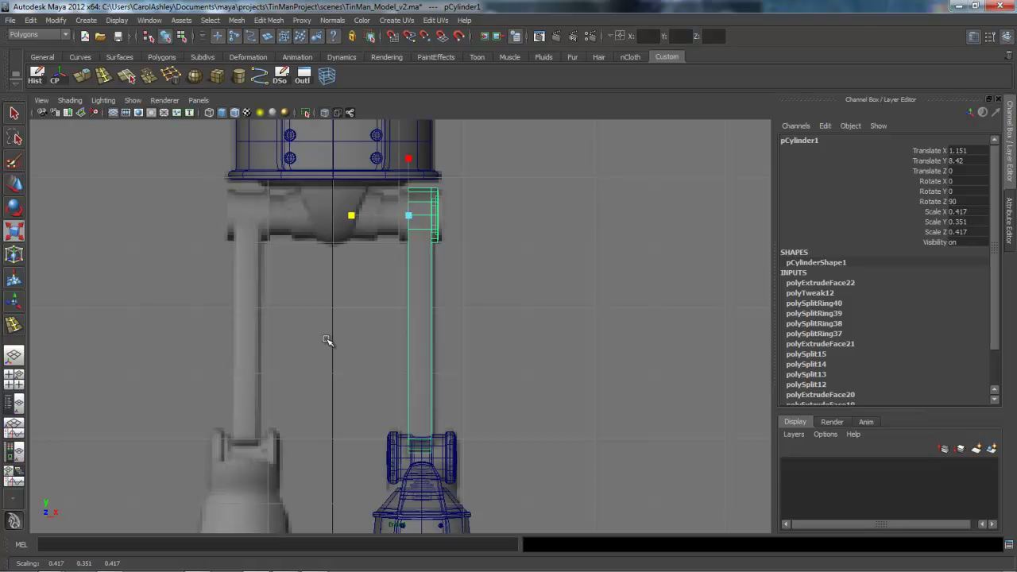
right_click_drag(327, 340, 350, 340, "alt")
mouse_move(327, 340)
middle_mouse_down("alt")
mouse_move(334, 386)
mouse_move(329, 340)
middle_mouse_up("alt")
key("w")
key("r")
middle_click_drag(327, 340, 322, 340)
Step: Select the knee joint's central notch vertices and scale them slightly wider horizontally so the notch fits around the leg post
right_click_drag(326, 340, 342, 340, "alt")
middle_click_drag(327, 340, 336, 417, "alt")
middle_click_drag(327, 340, 325, 266, "alt")
right_click_drag(326, 340, 397, 340, "alt")
middle_click_drag(326, 340, 326, 371, "alt")
right_click(326, 340)
left_click(326, 340)
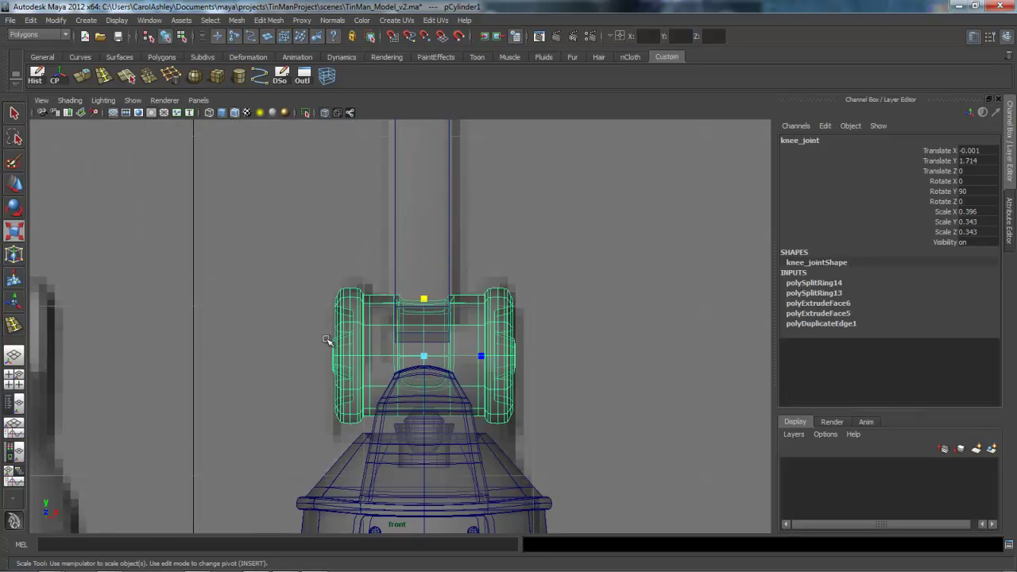
right_click(326, 341)
right_click_drag(326, 340, 326, 340)
left_click_drag(385, 278, 464, 441)
right_click_drag(327, 340, 381, 340, "alt")
middle_click_drag(327, 340, 318, 287, "alt")
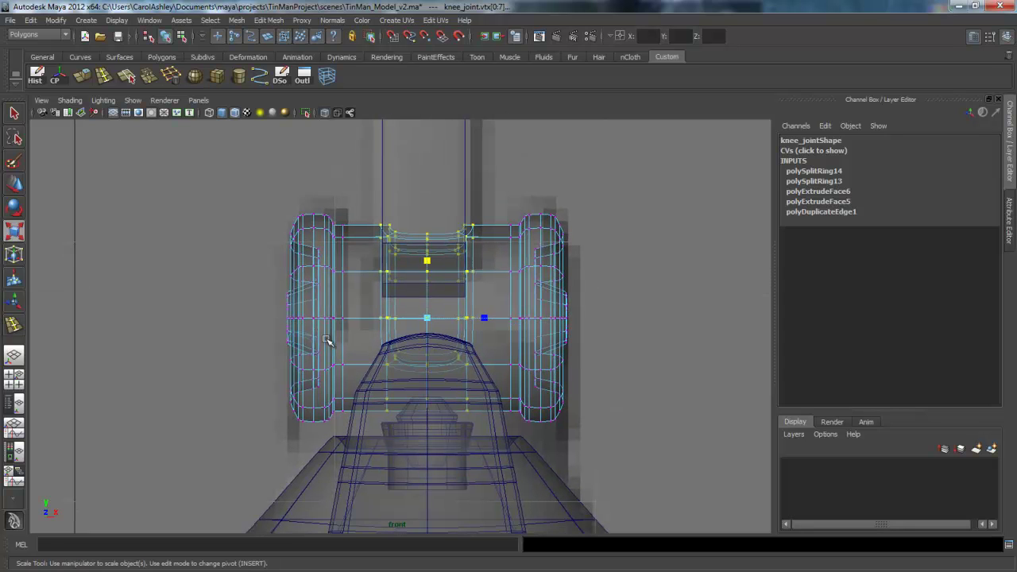
left_click_drag(484, 317, 490, 318)
middle_click_drag(327, 341, 327, 340)
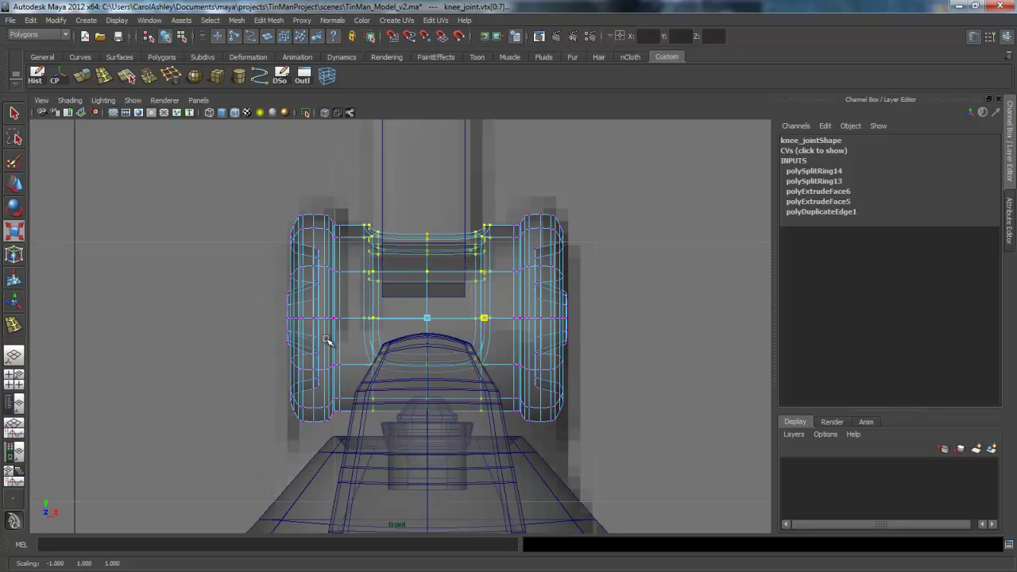
left_click_drag(485, 318, 484, 318)
middle_click_drag(327, 340, 327, 340)
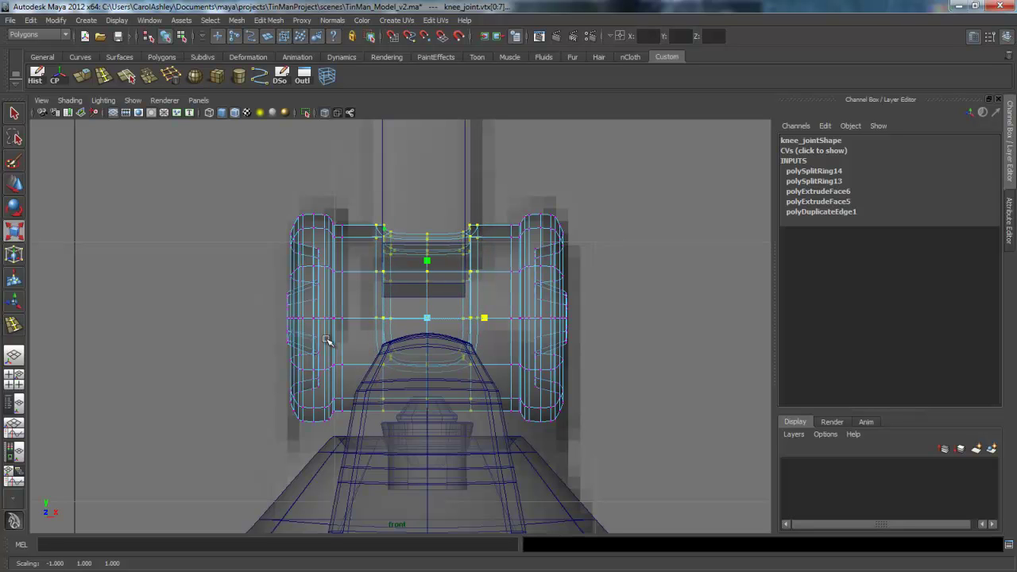
Step: Check the knee joint's notch in perspective and undo the last vertex scaling, going back to the selected leg piece
key("space")
key("space")
scroll(327, 339, "up", 3)
key("f")
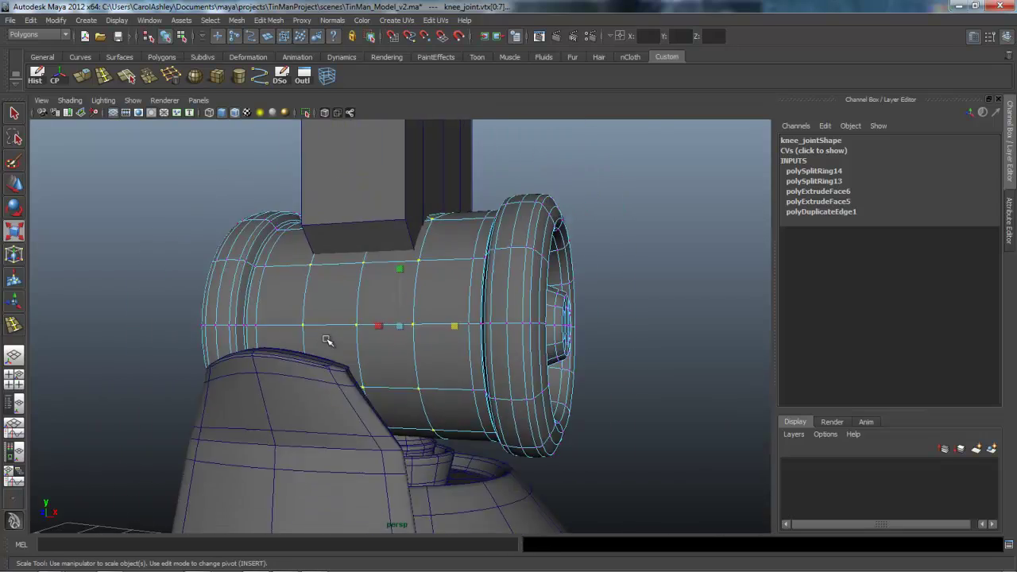
left_click_drag(327, 340, 326, 339, "alt")
key("ctrl+z")
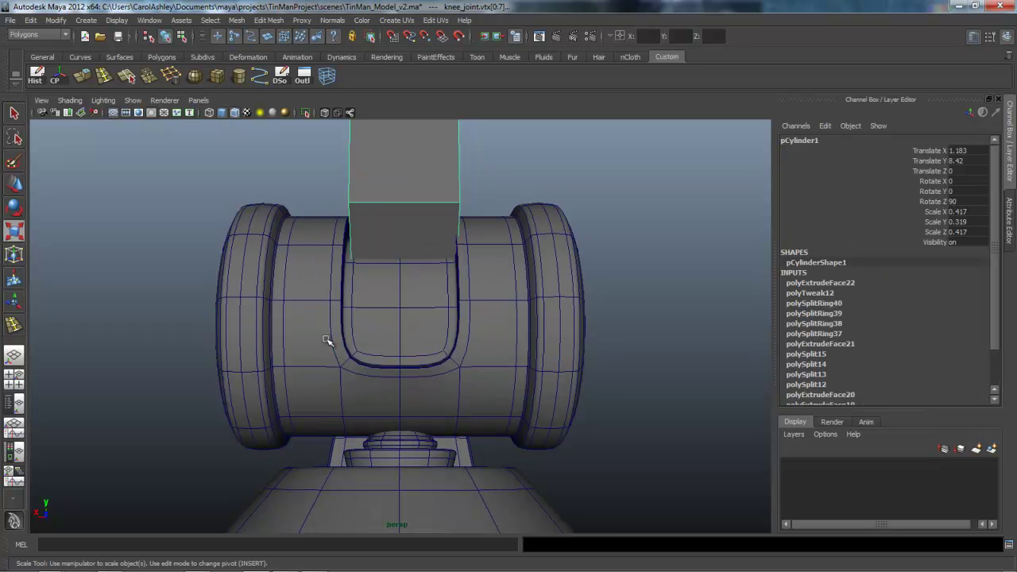
Step: Move the leg piece to a Translate X of 1.196 and a Translate Y of 8.5 above the knee joint
scroll(326, 340, "down", 10)
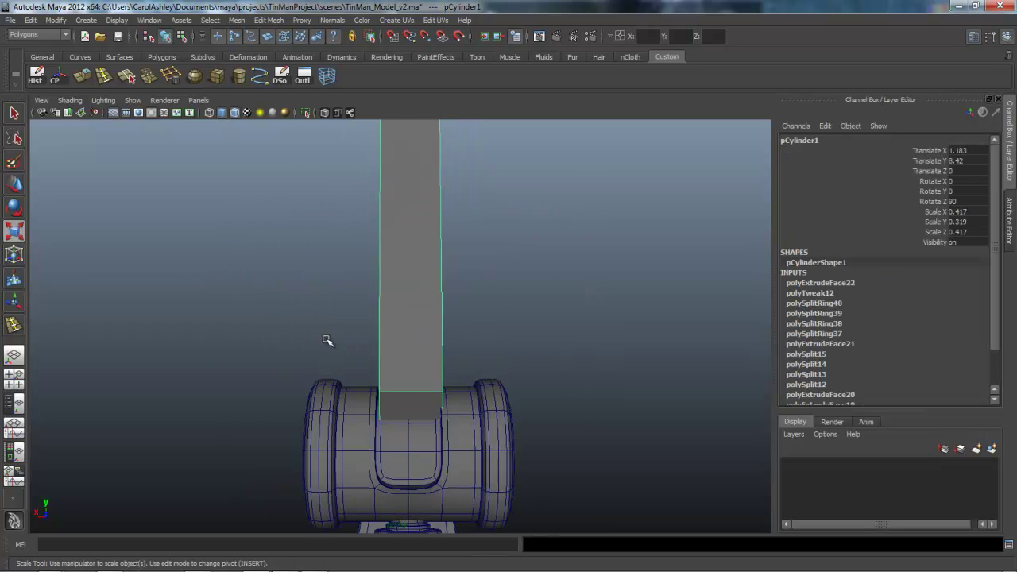
key("w")
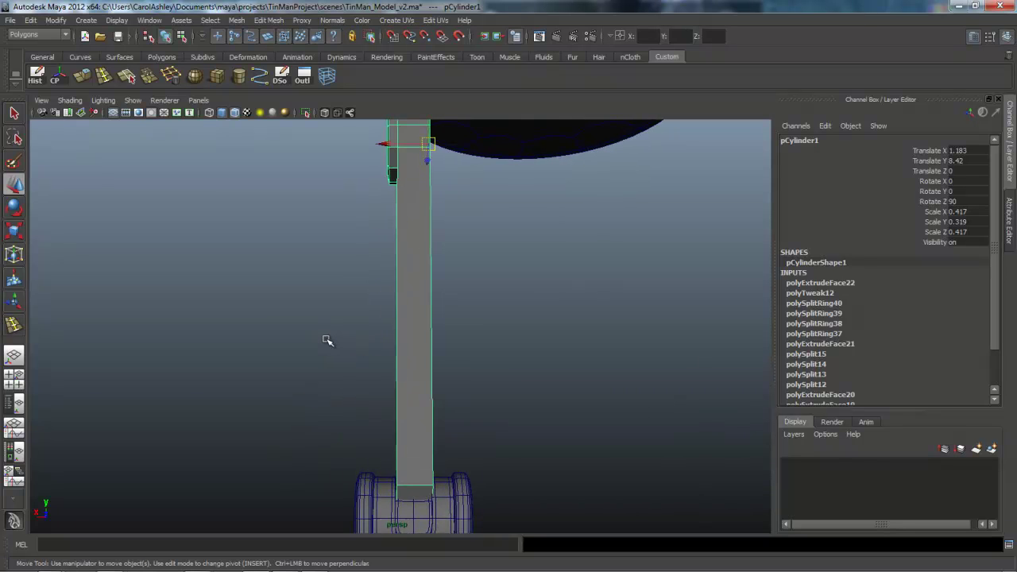
middle_click_drag(326, 340, 325, 340, "shift")
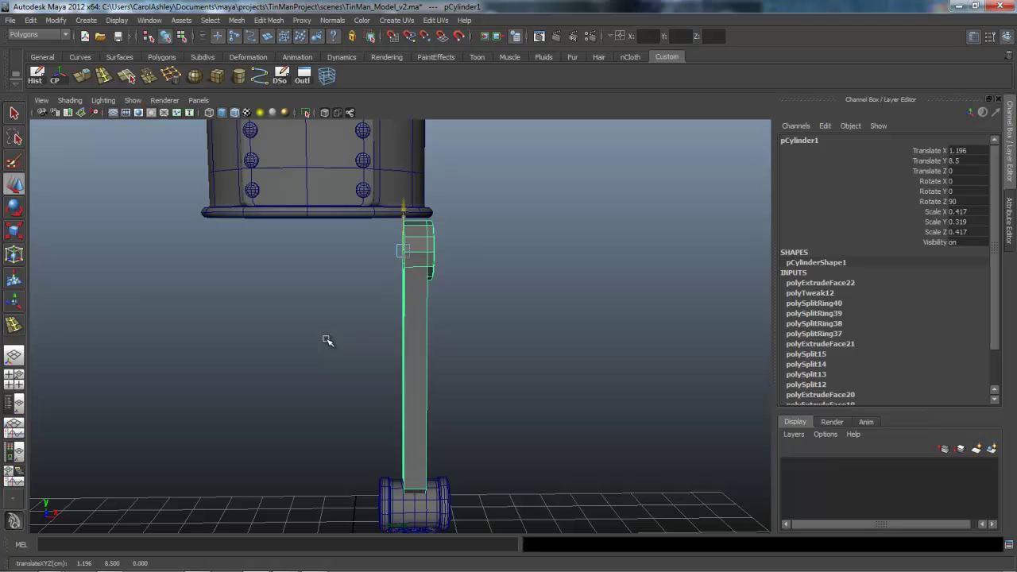
Step: Insert an edge loop around the leg post a short distance below the round hip joint
right_click_drag(326, 340, 327, 339, "alt")
left_click_drag(326, 340, 326, 340, "alt")
middle_click_drag(326, 340, 326, 340)
left_click_drag(327, 339, 326, 339, "alt")
right_click_drag(327, 340, 327, 339, "alt")
left_click_drag(327, 340, 326, 340, "alt")
right_click_drag(327, 340, 327, 339, "alt")
left_click_drag(327, 339, 327, 339, "alt")
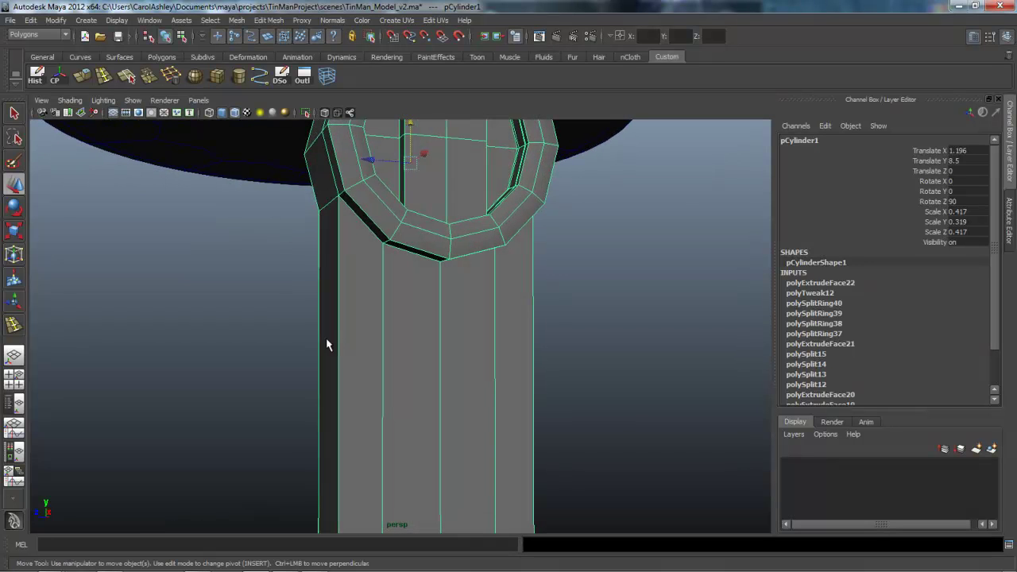
key("y")
left_click_drag(328, 342, 328, 342)
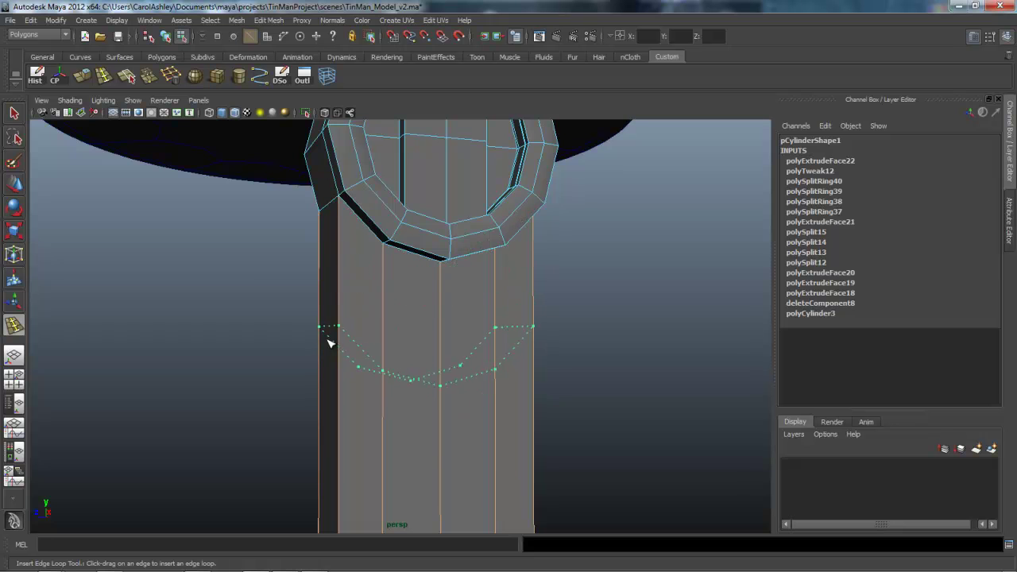
left_click_drag(329, 342, 328, 341)
Step: Insert an edge loop around the leg post just above the knee joint
scroll(325, 340, "down", 3)
middle_click_drag(326, 339, 325, 339, "alt")
scroll(326, 339, "down", 5)
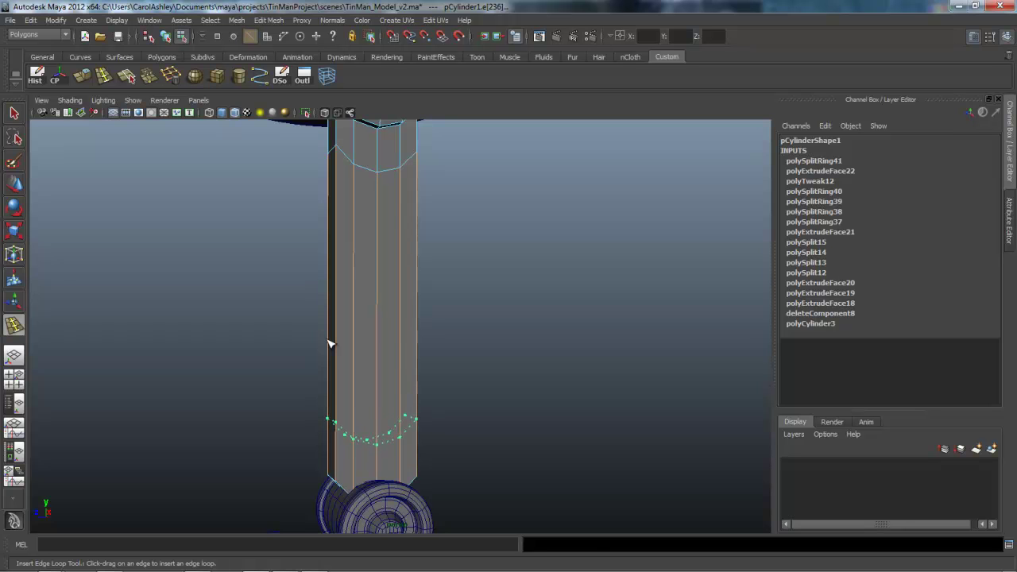
left_click_drag(330, 343, 328, 340)
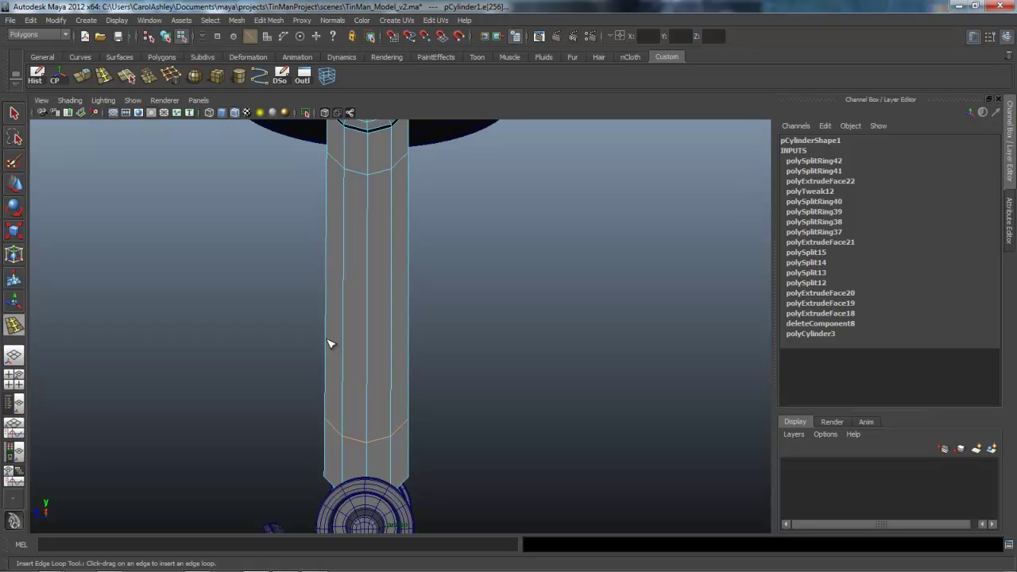
Step: Flatten the edge loop above the knee joint into a level line by scaling it vertically to almost zero
key("r")
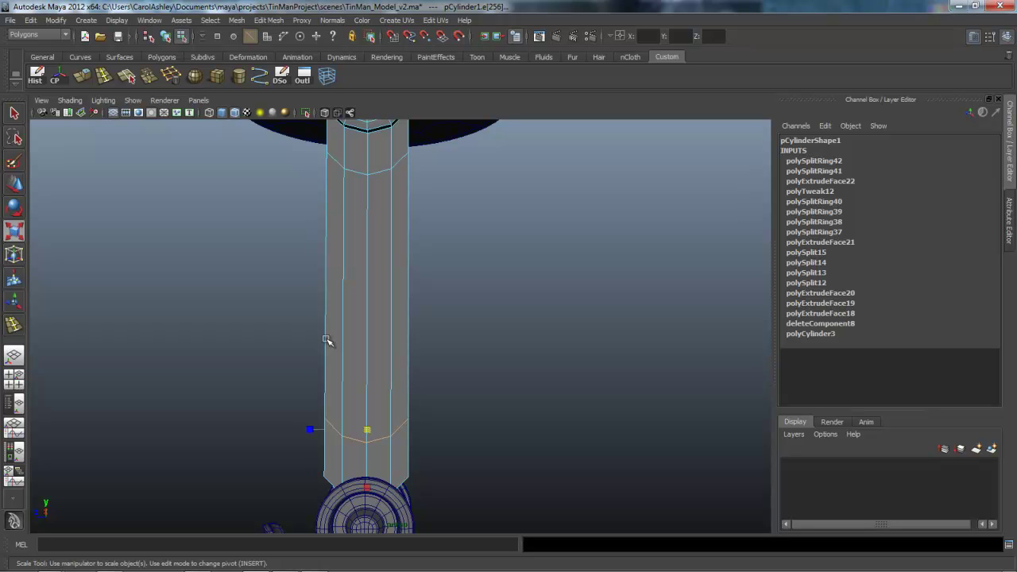
middle_click_drag(325, 339, 336, 275, "alt")
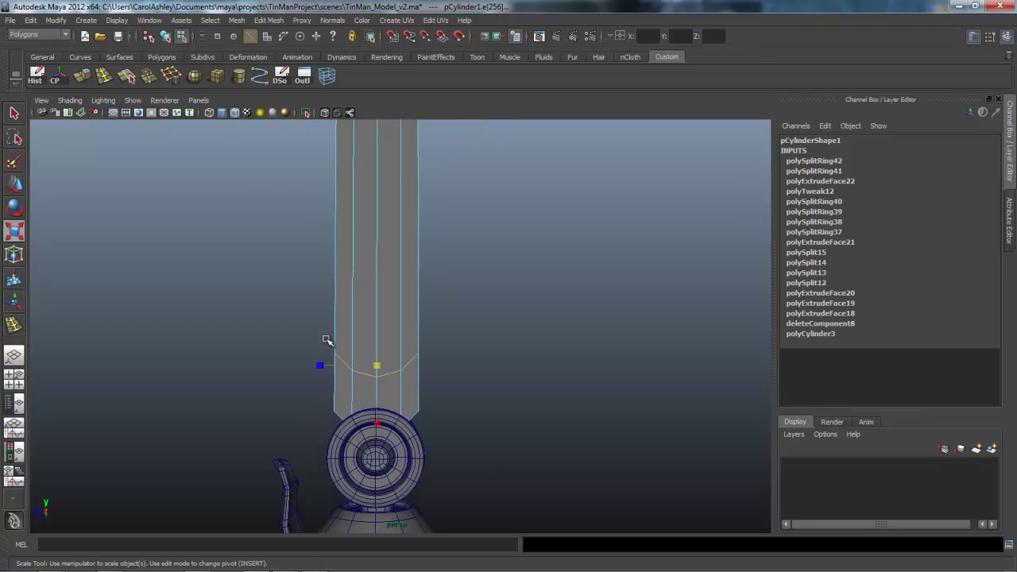
left_click_drag(376, 422, 377, 423)
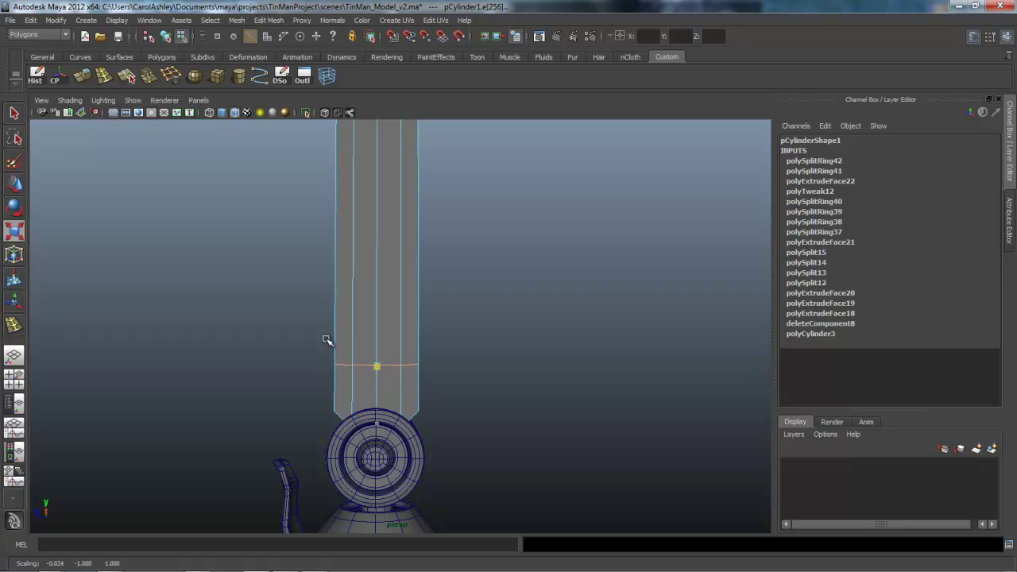
Step: Select the edge loop below the hip joint and scale it vertically to almost zero so it is level
scroll(326, 340, "up", 5)
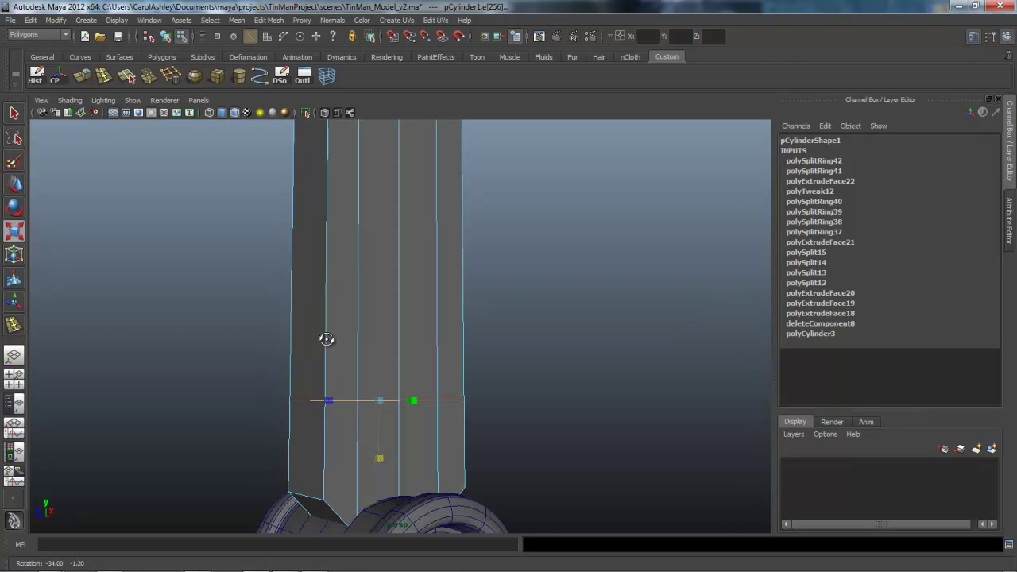
middle_click_drag(326, 340, 326, 340, "alt")
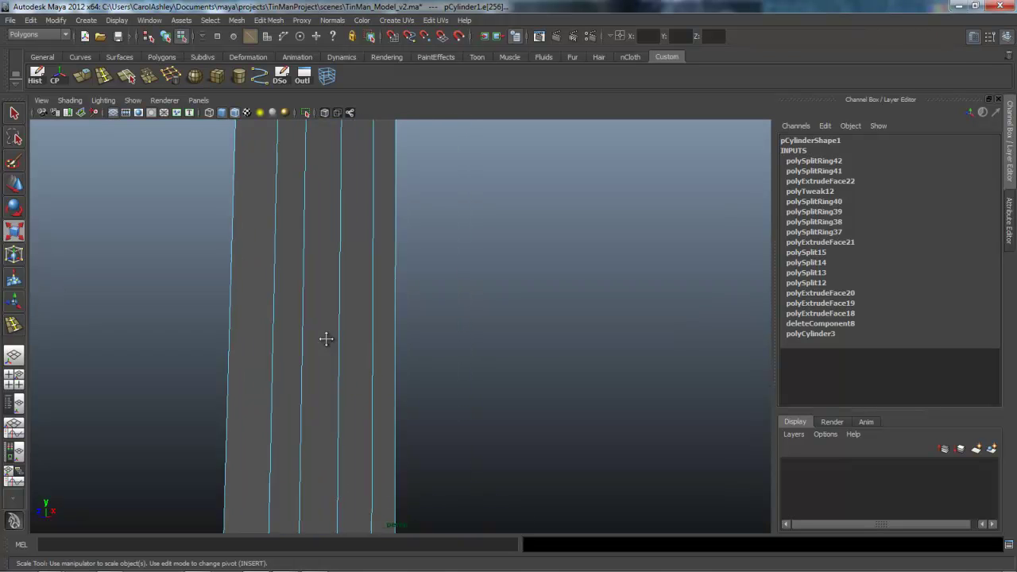
middle_click_drag(327, 340, 326, 340, "alt")
right_click_drag(326, 340, 327, 340, "alt")
middle_click_drag(327, 340, 325, 339, "alt")
left_click_drag(326, 340, 327, 340, "alt")
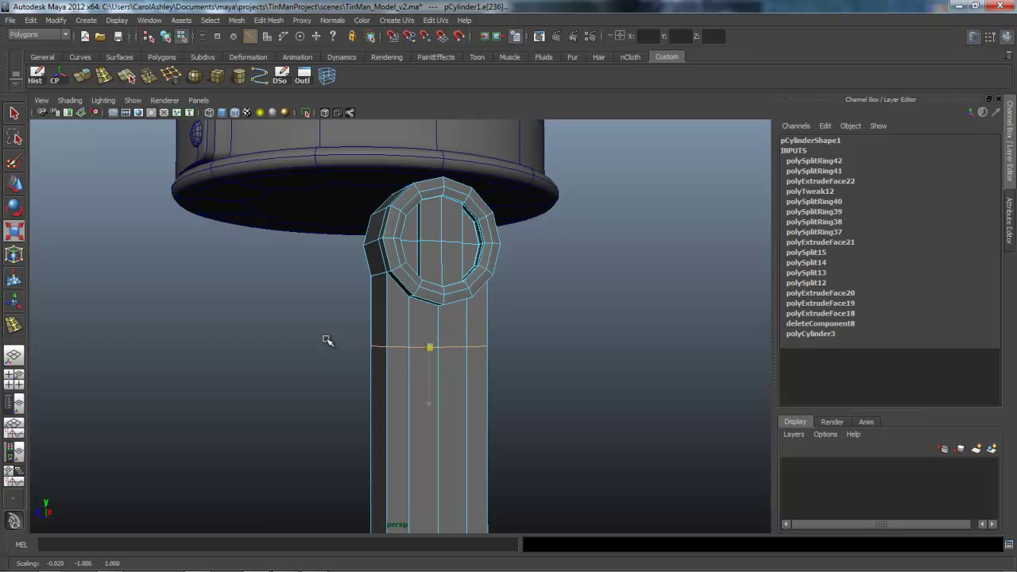
Step: Select the long central faces between the two leveled loops on the leg post and extrude them inward with a Local Translate Z of -0.073
left_click_drag(327, 340, 327, 340, "alt")
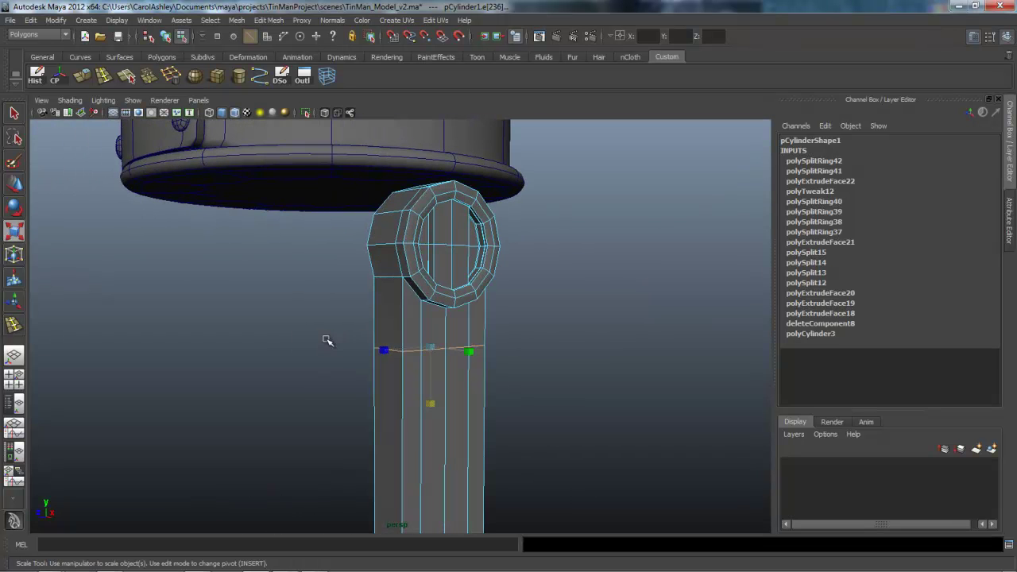
left_click_drag(327, 340, 327, 340, "alt")
right_click_drag(326, 340, 327, 340, "alt")
left_click_drag(326, 340, 327, 340, "alt")
right_click_drag(327, 339, 327, 339, "alt")
middle_click_drag(327, 339, 326, 339, "alt")
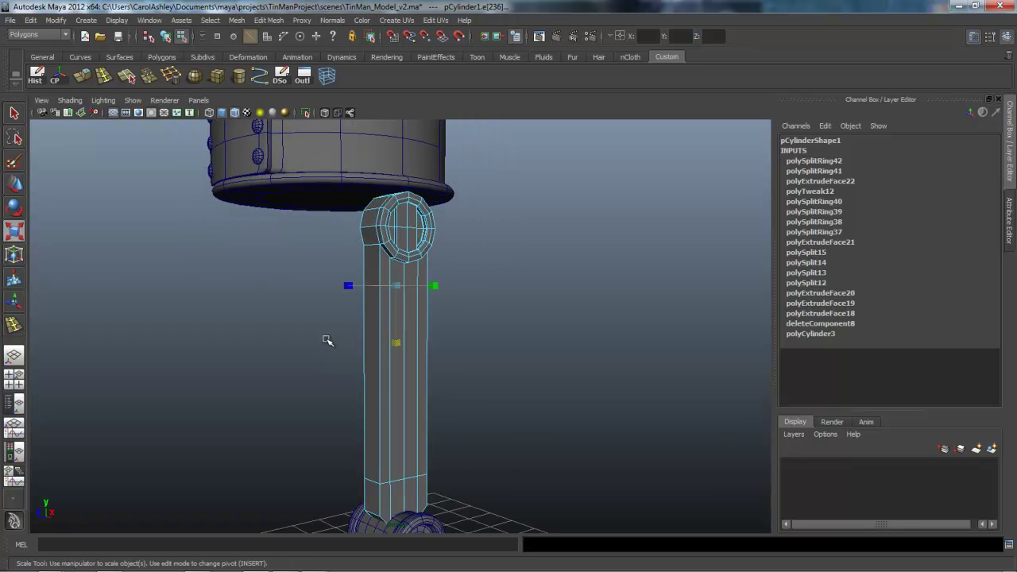
right_click_drag(327, 339, 327, 340)
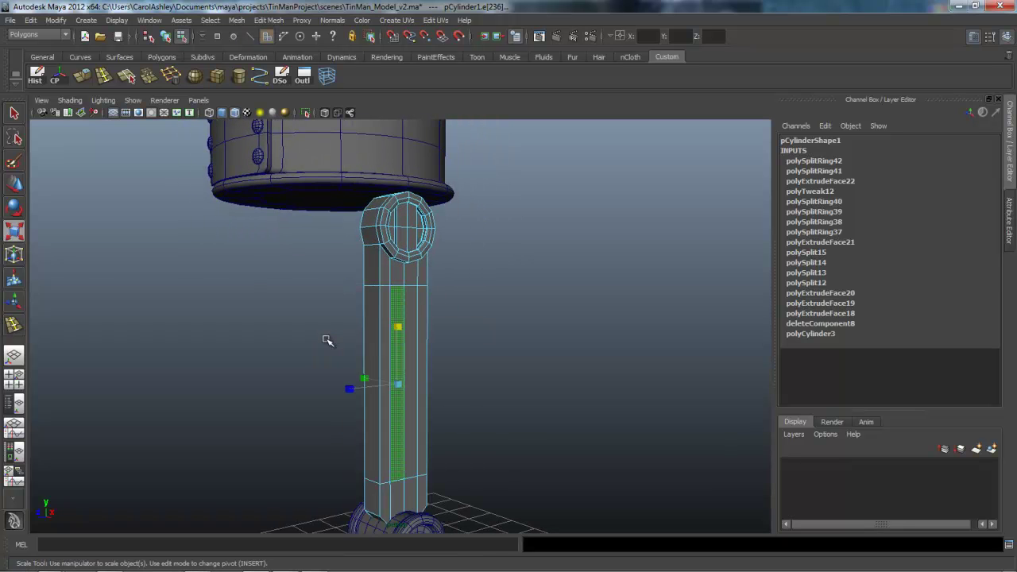
left_click_drag(327, 339, 326, 340, "alt")
right_click_drag(327, 339, 327, 340, "alt")
left_click_drag(327, 339, 326, 339, "alt")
key("r")
right_click_drag(327, 339, 327, 339, "alt")
left_click_drag(326, 339, 327, 339, "alt")
middle_click_drag(327, 340, 327, 340, "alt")
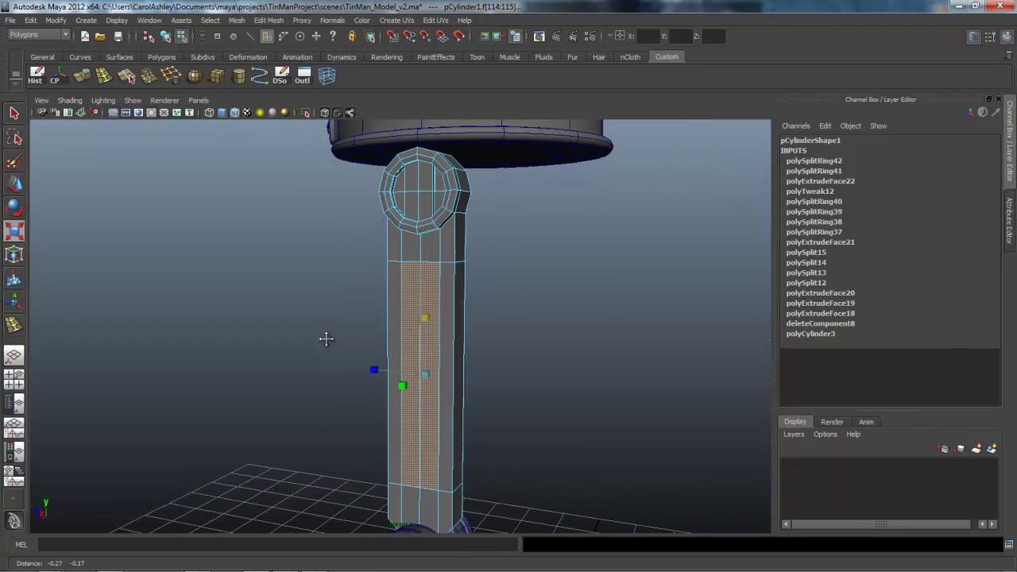
key("ctrl+e")
left_click_drag(327, 340, 327, 340, "alt")
middle_click_drag(326, 340, 327, 337, "alt")
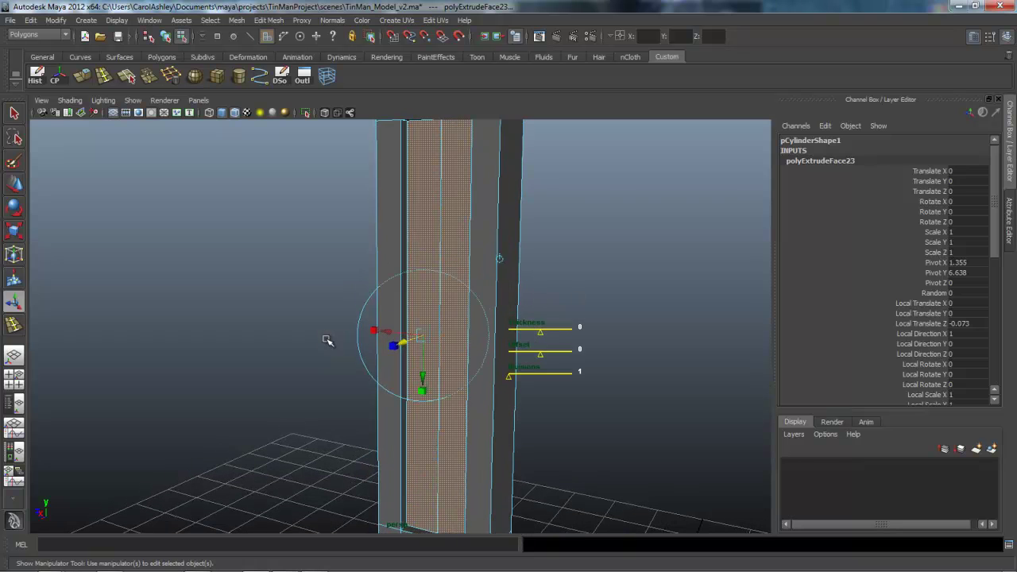
Step: Insert supporting edge loops close to the borders of the recessed leg panels to sharpen their edges
key("y")
right_click_drag(327, 340, 327, 340, "alt")
middle_click_drag(326, 340, 326, 338, "alt")
right_click_drag(326, 338, 327, 340, "alt")
middle_click_drag(326, 340, 326, 340, "alt")
left_click_drag(325, 339, 331, 343, "alt")
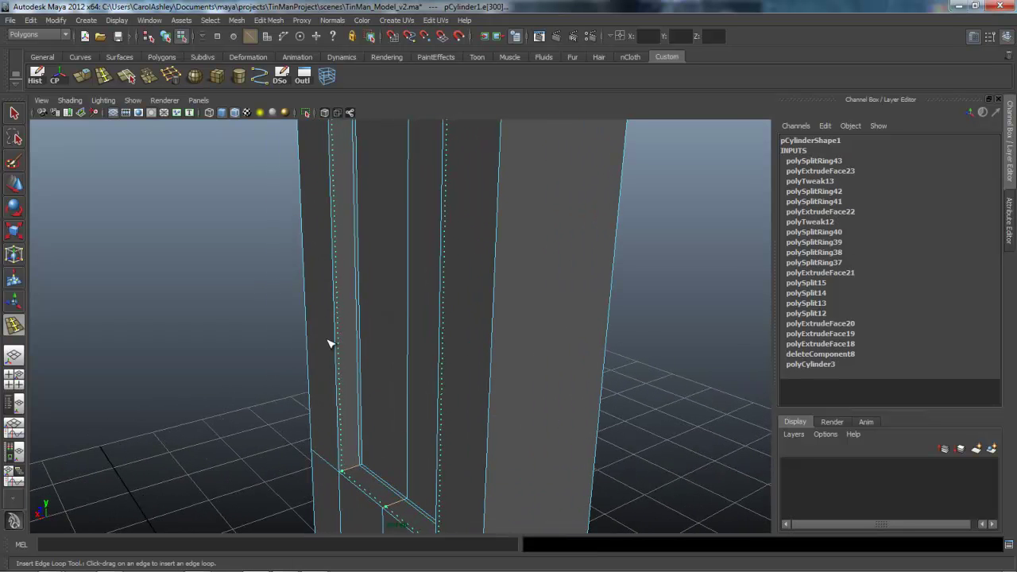
left_click_drag(331, 343, 327, 340)
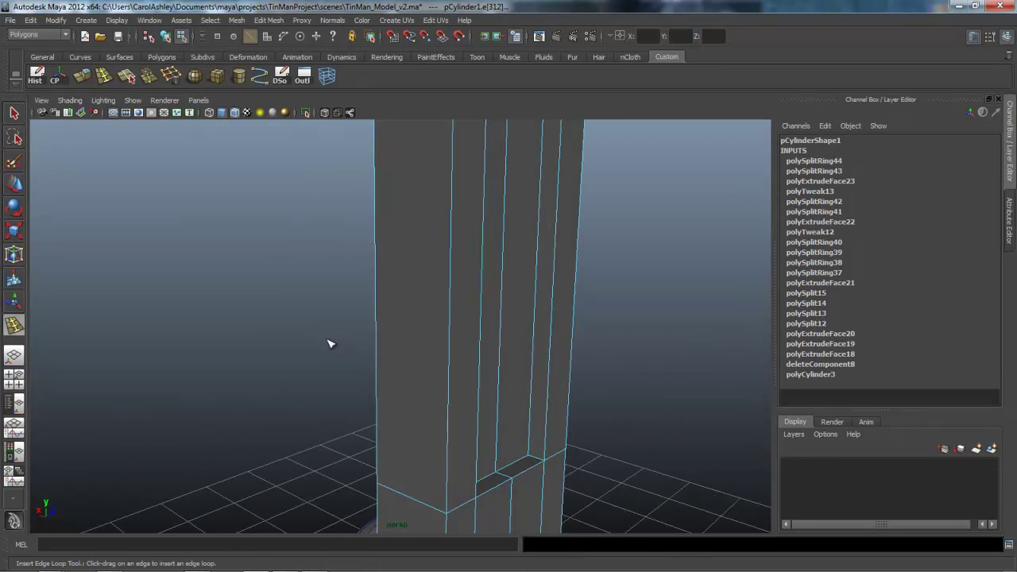
left_click_drag(330, 343, 331, 343)
right_click_drag(331, 343, 326, 339, "alt")
middle_click_drag(326, 339, 327, 339, "alt")
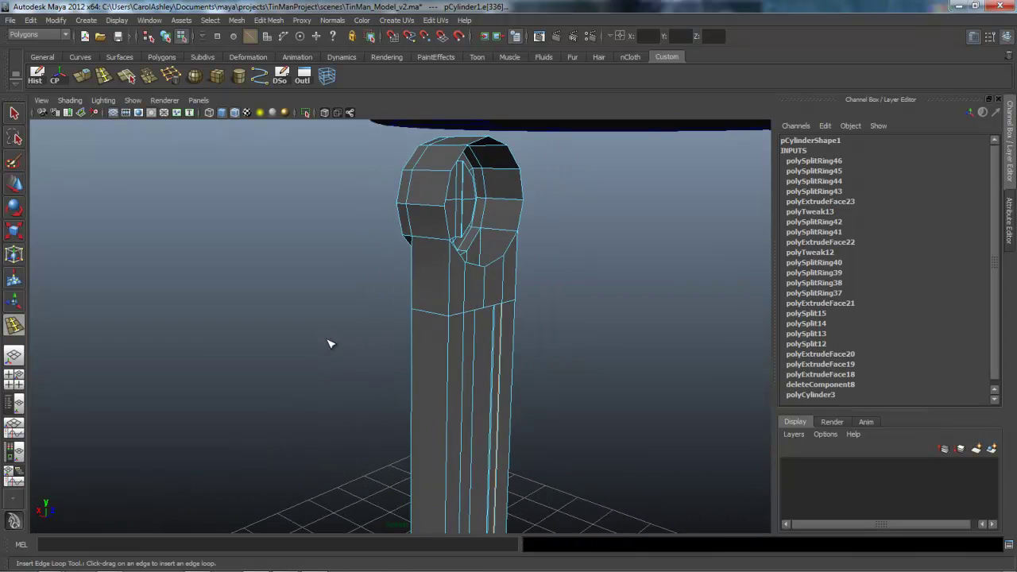
Step: Insert supporting edge loops around the outer and inner rims of the round hip joint
right_click_drag(327, 339, 326, 339, "alt")
left_click_drag(326, 339, 330, 343, "alt")
right_click_drag(330, 343, 329, 343, "alt")
middle_click_drag(330, 343, 331, 344, "alt")
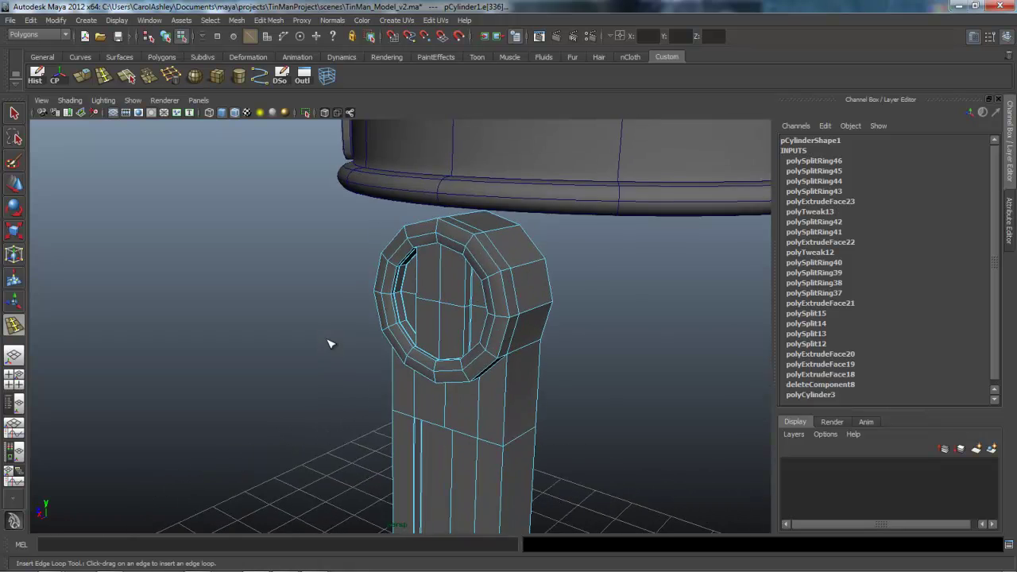
left_click_drag(331, 343, 330, 343, "alt")
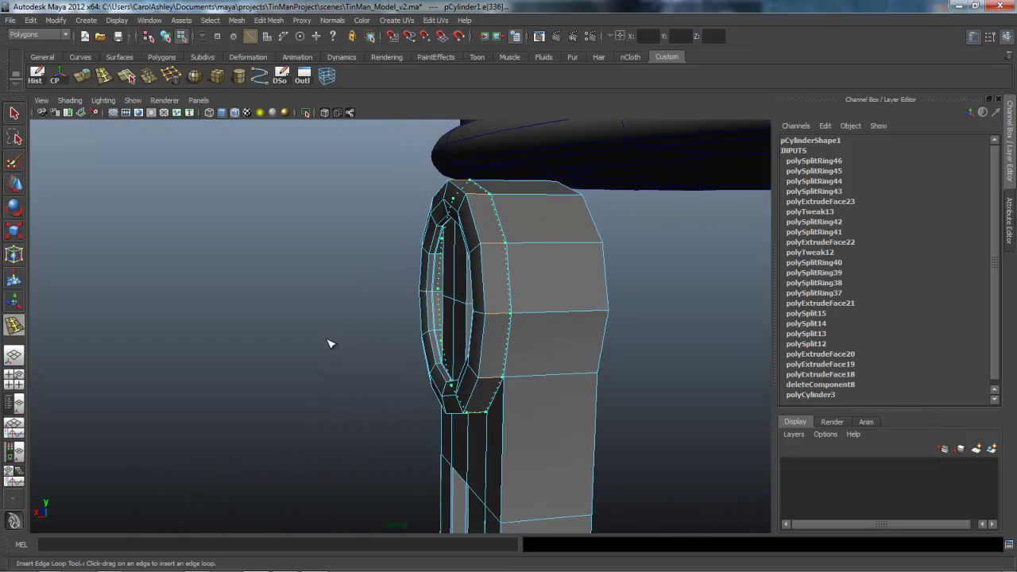
left_click_drag(329, 344, 326, 339, "alt")
right_click_drag(326, 339, 329, 343, "alt")
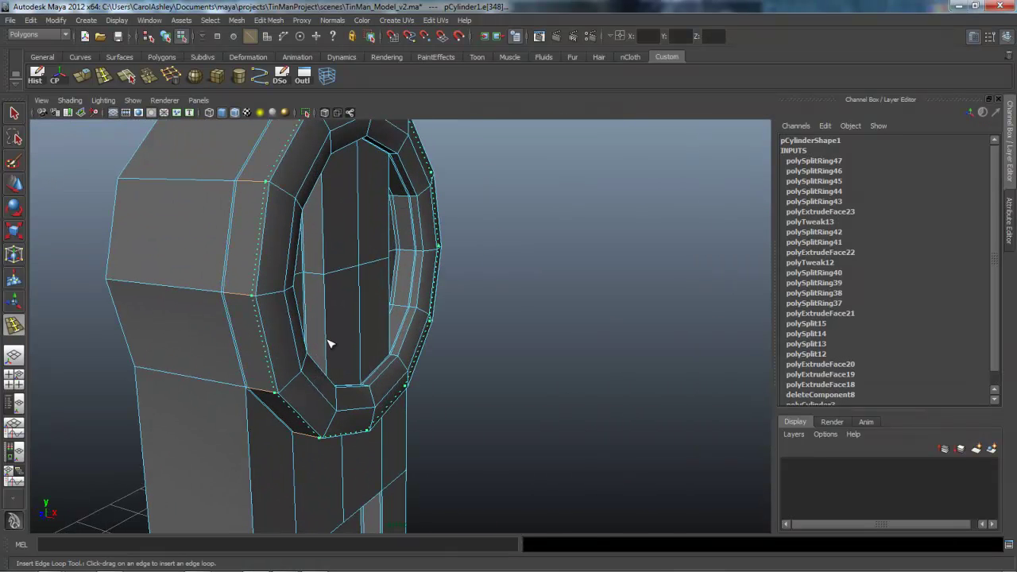
left_click(330, 344)
left_click_drag(329, 347, 330, 336, "alt")
right_click_drag(329, 341, 330, 343, "alt")
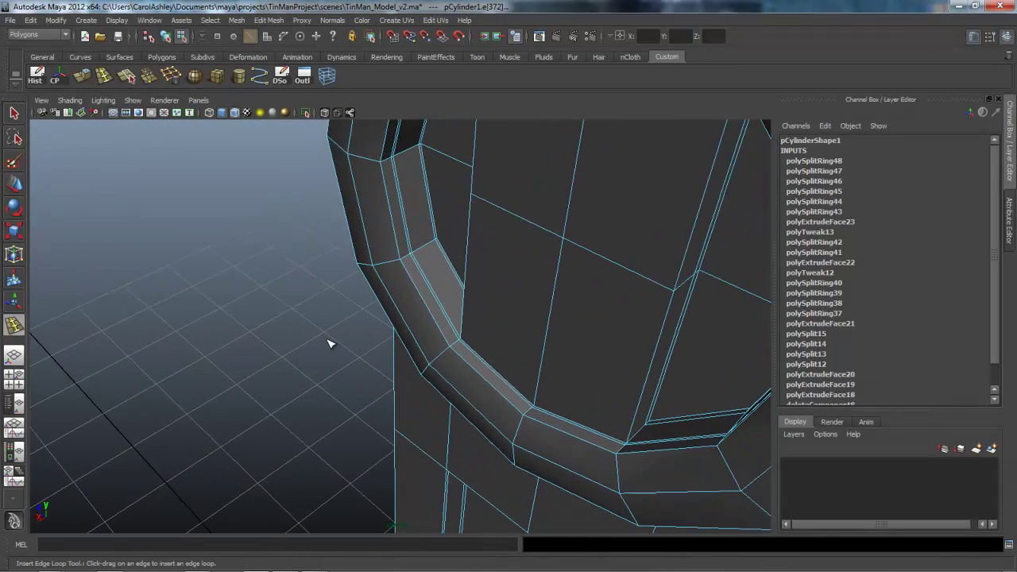
left_click(331, 344)
Step: Return to object mode, select the leg piece and inspect it in smooth preview from several angles
left_click_drag(329, 344, 327, 339, "alt")
right_click_drag(327, 339, 330, 342, "alt")
middle_click_drag(329, 343, 331, 343, "alt")
left_click_drag(331, 343, 329, 341, "alt")
key("q")
right_click(326, 343)
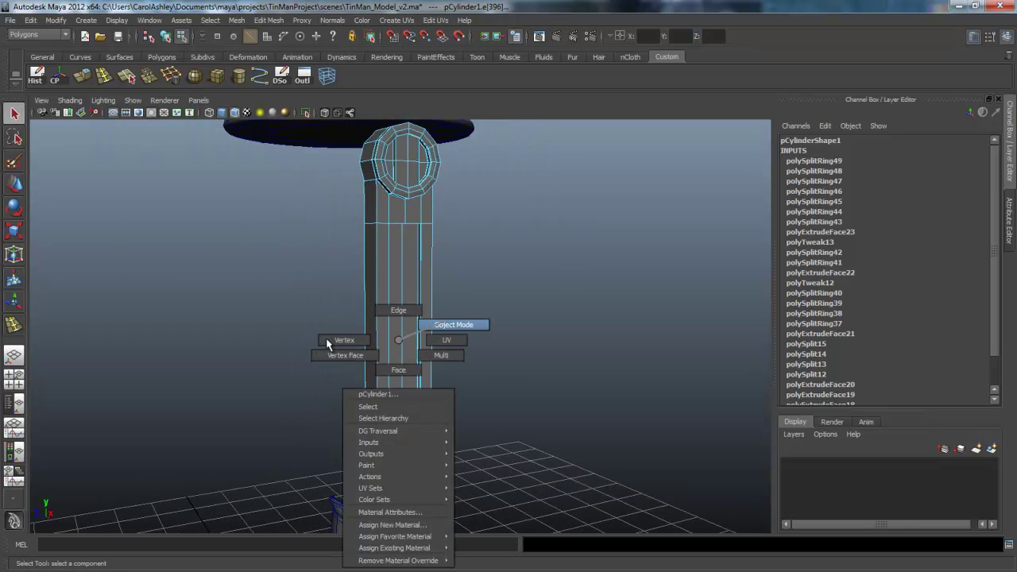
right_click_drag(398, 341, 437, 325)
left_click(401, 340)
middle_click_drag(402, 340, 405, 364, "alt")
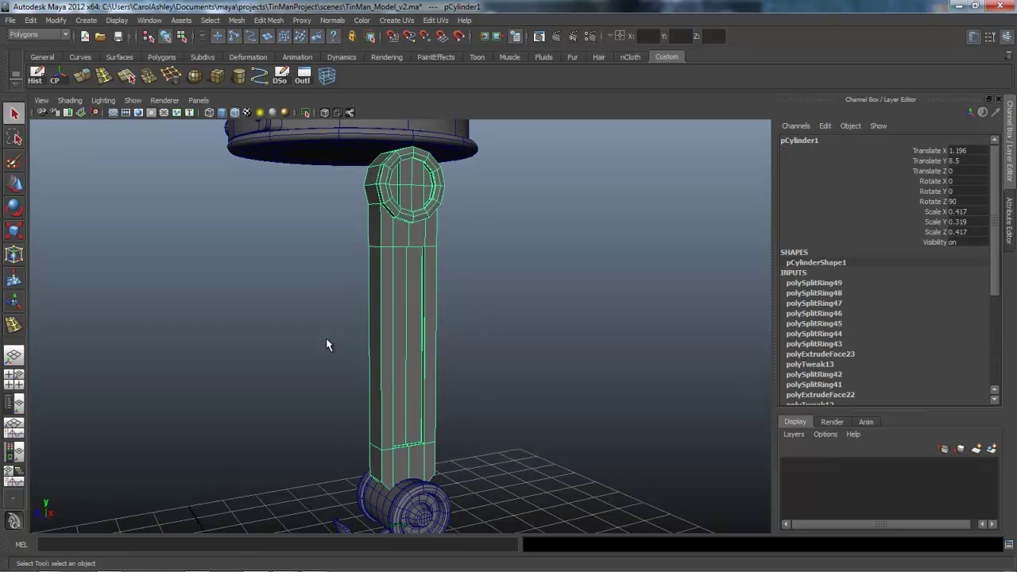
key("3")
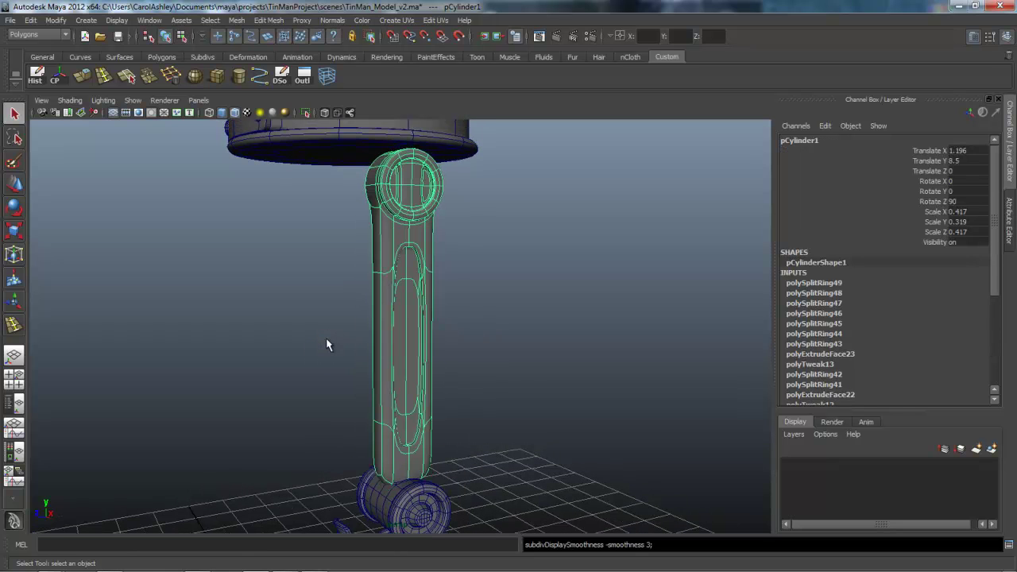
left_click(327, 345)
left_click_drag(329, 344, 326, 345, "alt")
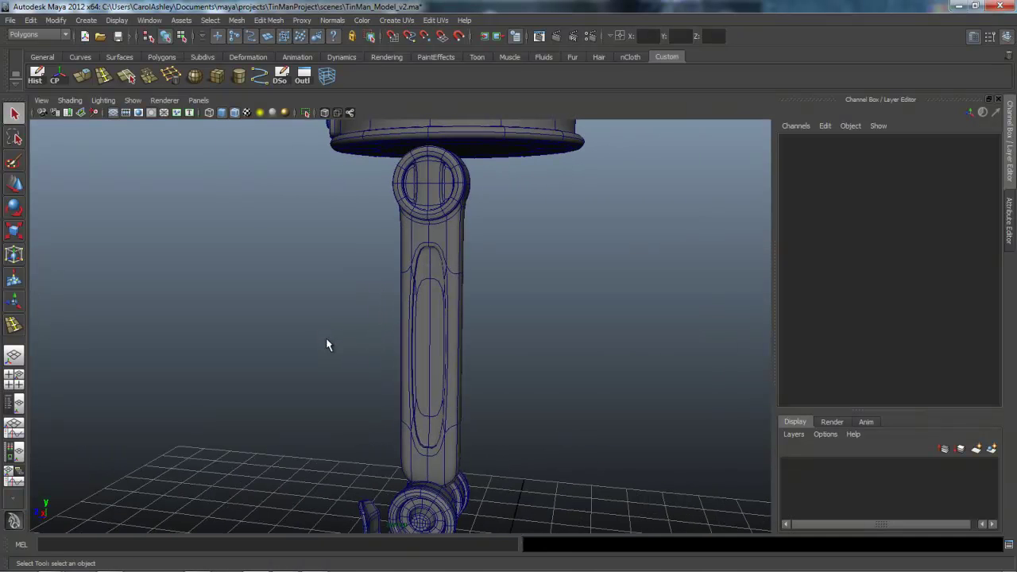
scroll(327, 345, "up", 4)
mouse_move(327, 345)
left_mouse_down("alt")
mouse_move(327, 336)
mouse_move(327, 345)
left_mouse_up("alt")
Step: Insert edge loops beside the leg post's long corner edges in the unsmoothed view and preview the leg piece smoothed
left_click(382, 343)
key("1")
mouse_move(327, 345)
middle_mouse_down("alt")
mouse_move(325, 336)
mouse_move(327, 344)
middle_mouse_up("alt")
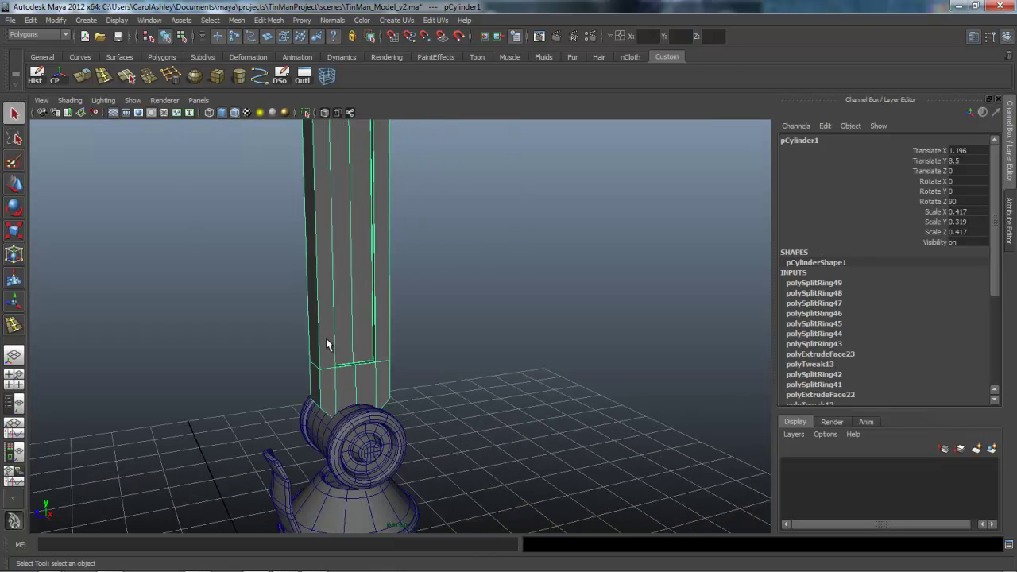
left_click_drag(326, 345, 331, 344, "alt")
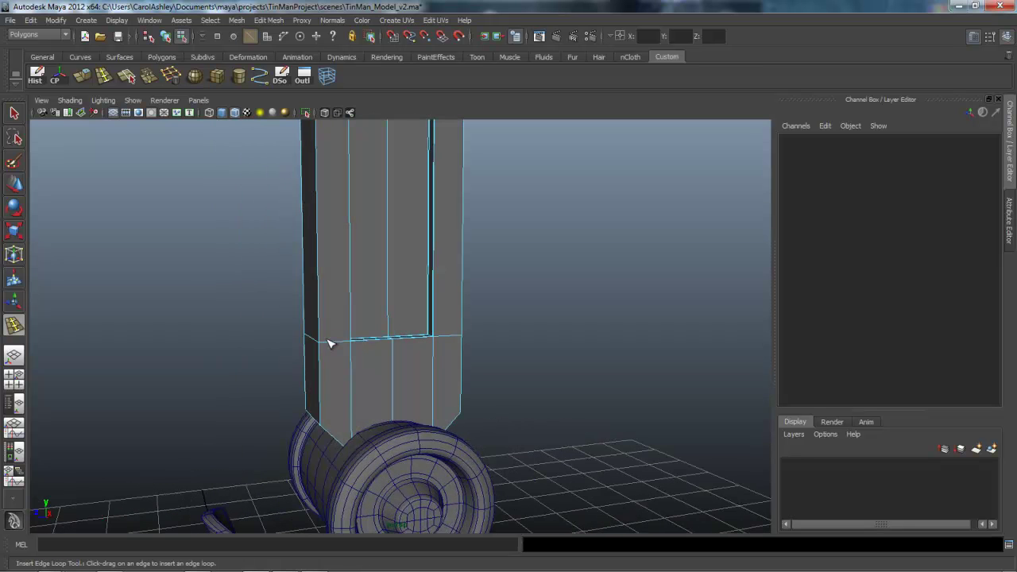
left_click(330, 343)
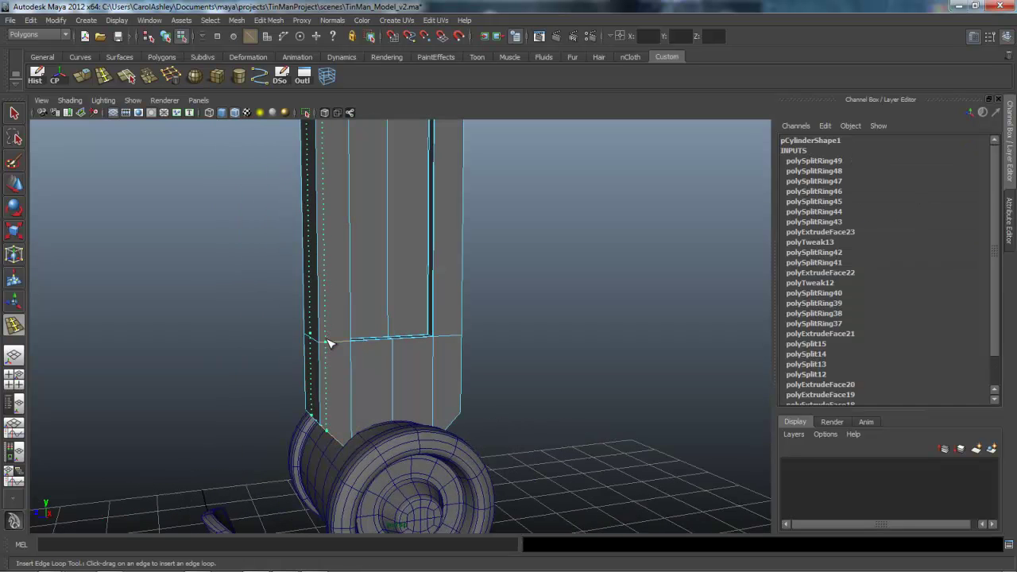
mouse_move(331, 343)
left_mouse_down("alt")
mouse_move(325, 336)
mouse_move(330, 343)
left_mouse_up("alt")
left_click(330, 343)
key("3")
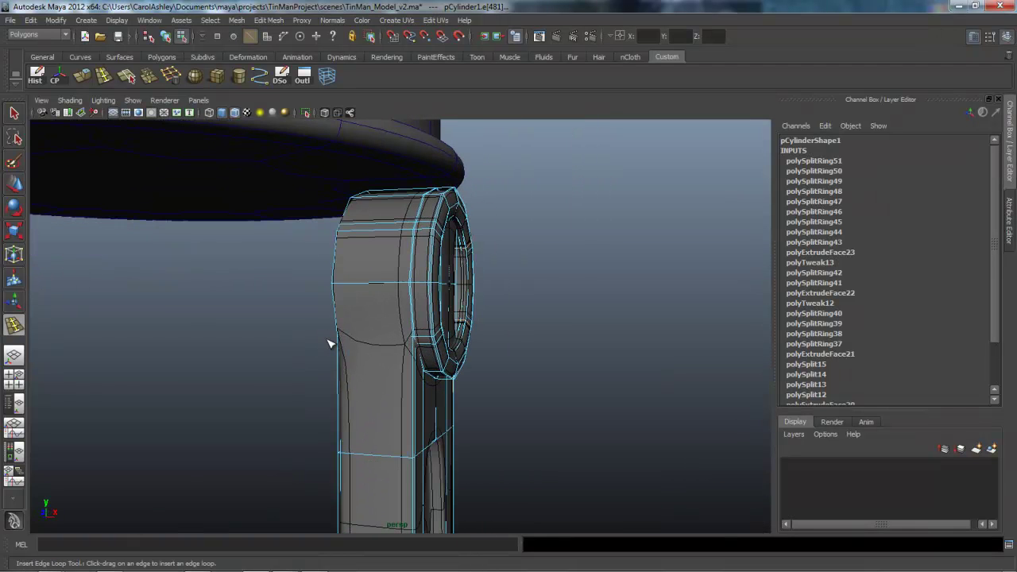
Step: Return to object mode, select the leg piece and examine the hip joint's inner side in the unsmoothed view
key("q")
right_click_drag(413, 329, 469, 316)
left_click(446, 318)
right_click_drag(328, 342, 326, 340, "alt")
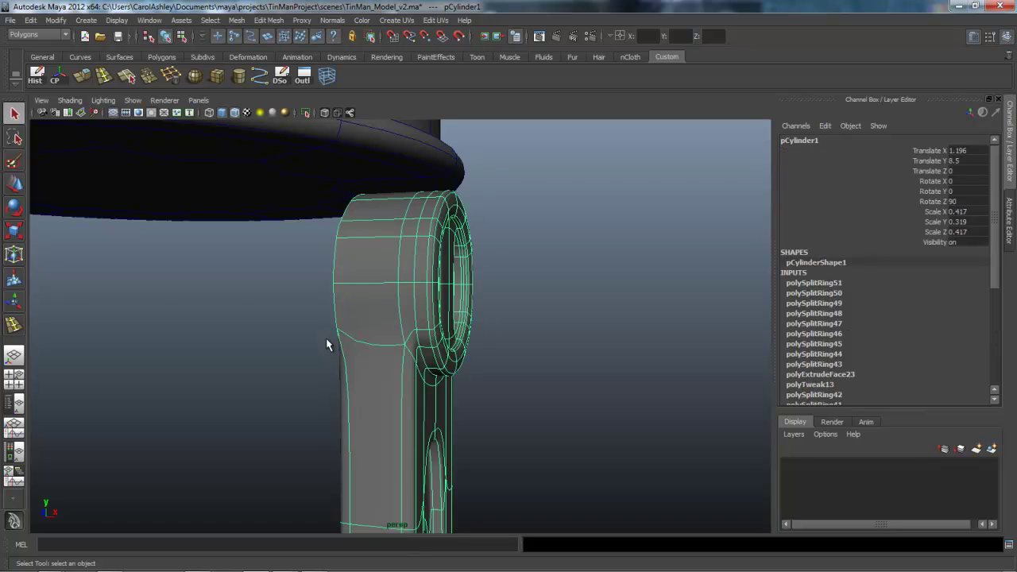
left_click_drag(327, 340, 327, 341, "alt")
right_click_drag(327, 341, 326, 339, "alt")
middle_click_drag(326, 339, 328, 345, "alt")
left_click_drag(326, 345, 327, 339, "alt")
right_click_drag(325, 340, 328, 345, "alt")
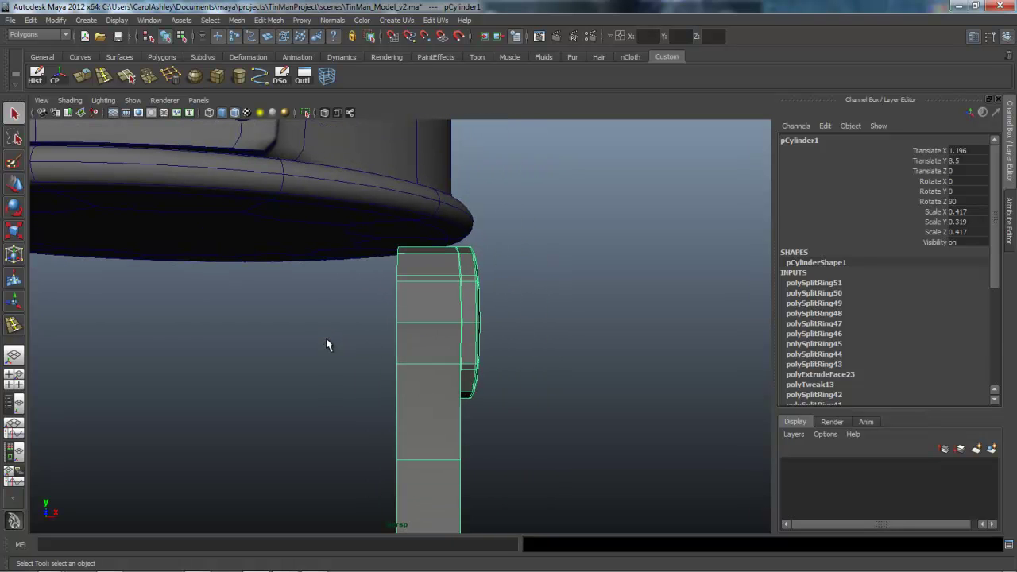
Step: Extrude the open border edges on the hip joint's inner side by about -0.049 along X
left_click_drag(327, 345, 327, 339, "alt")
right_click(466, 340)
right_click_drag(466, 340, 466, 311)
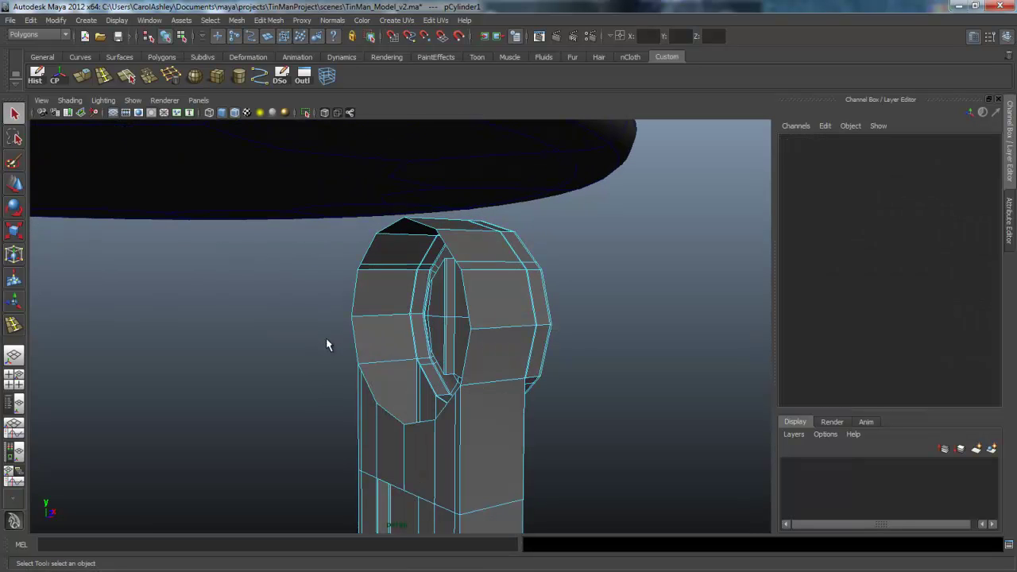
left_click_drag(329, 345, 327, 339, "alt")
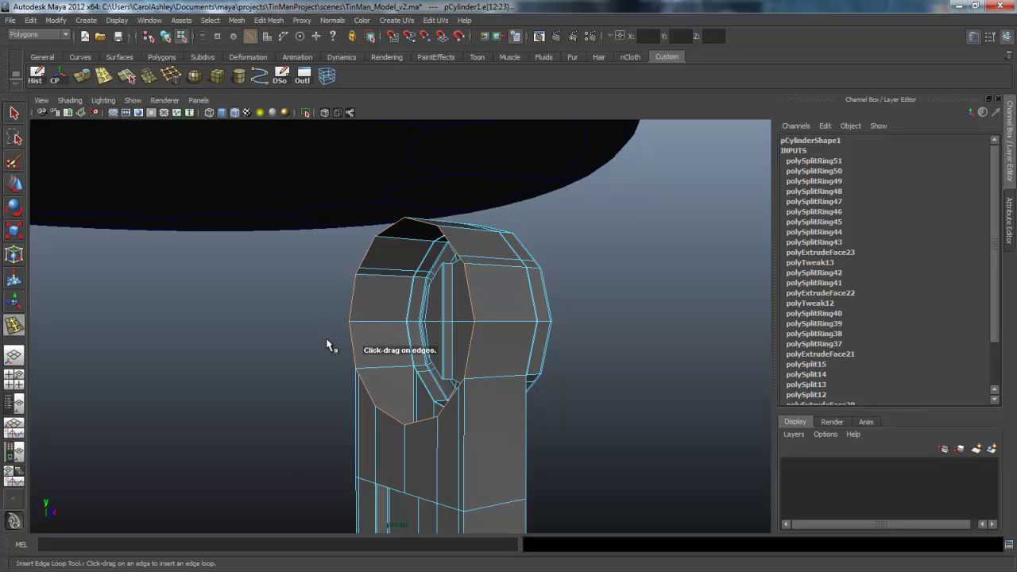
key("ctrl+e")
left_click_drag(326, 339, 326, 340, "alt")
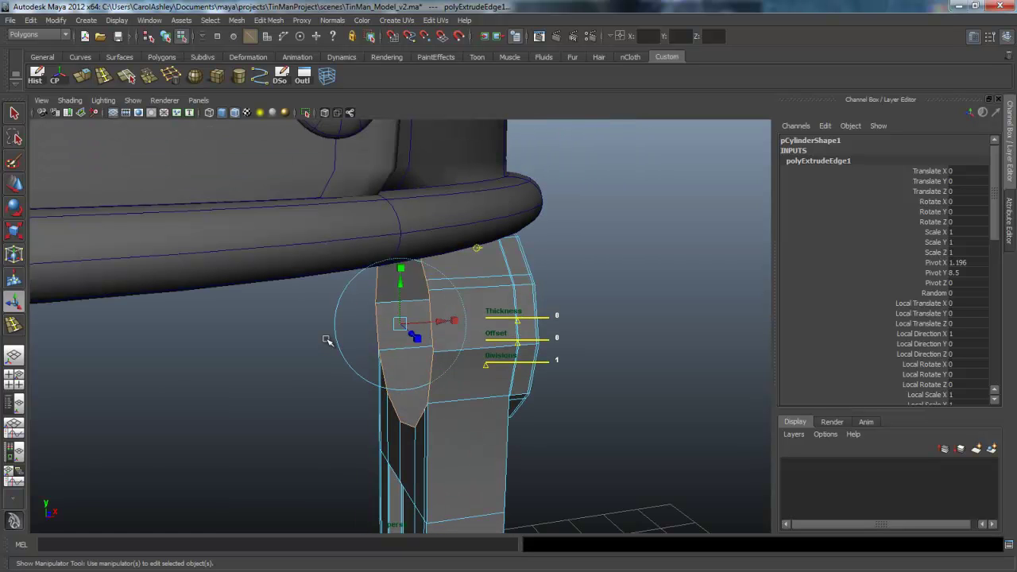
left_click_drag(442, 321, 430, 322)
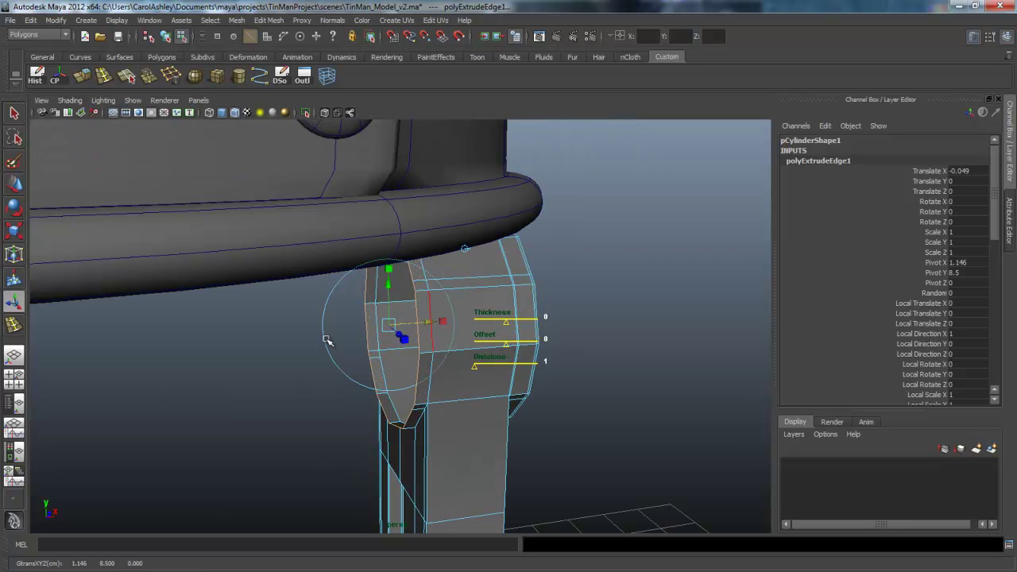
left_click_drag(326, 339, 326, 340, "alt")
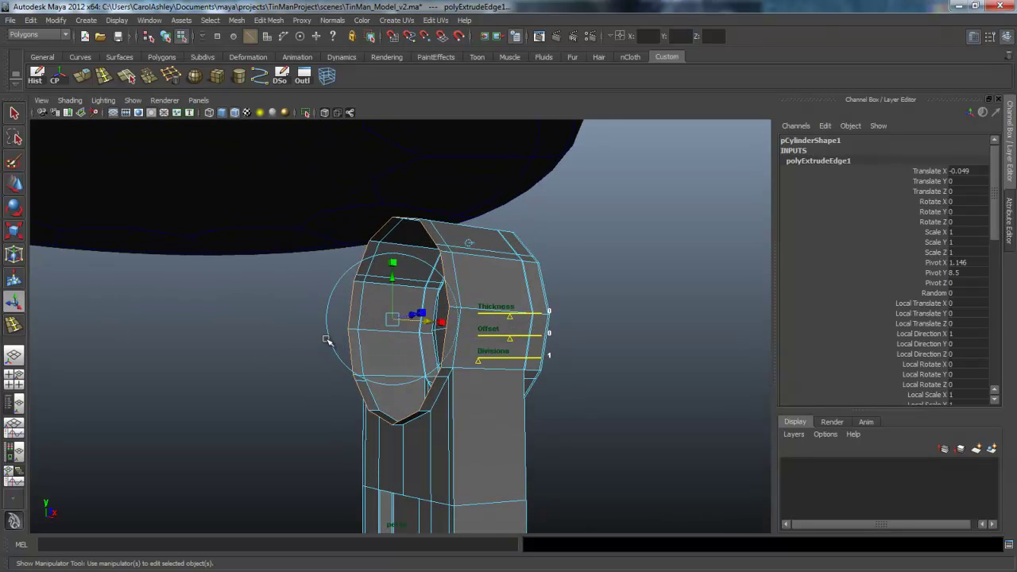
Step: Scale the extruded border edges to about 0.748 and set their X offset to about -0.092 to form a tapered collar
left_click(393, 263)
middle_click_drag(326, 339, 327, 341)
left_click_drag(327, 341, 327, 340, "alt")
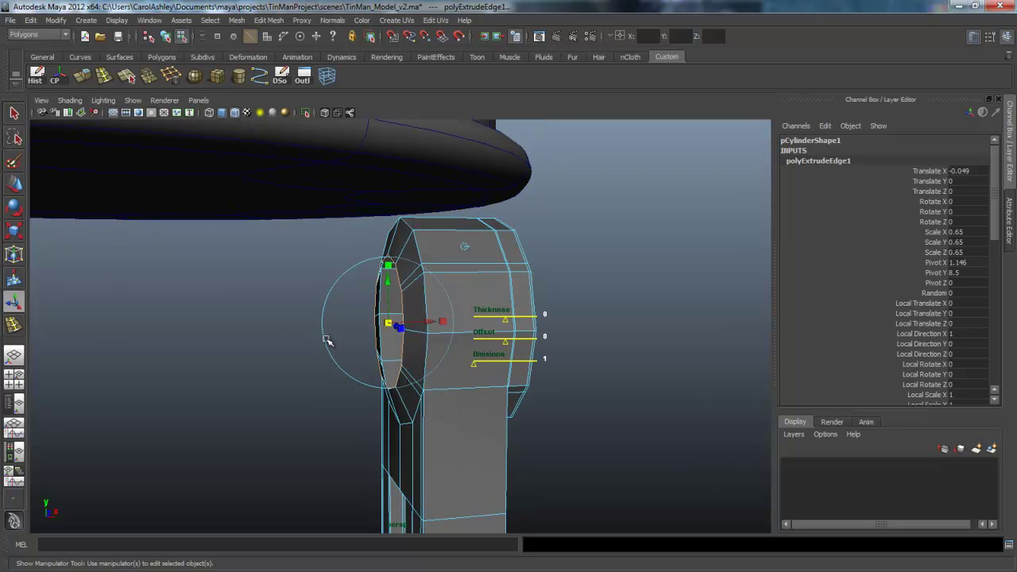
left_click_drag(430, 322, 436, 322)
left_click_drag(326, 339, 326, 339, "alt")
middle_click(325, 339)
middle_click_drag(327, 340, 327, 340)
left_click_drag(327, 340, 327, 341, "alt")
middle_click_drag(326, 340, 363, 334, "alt")
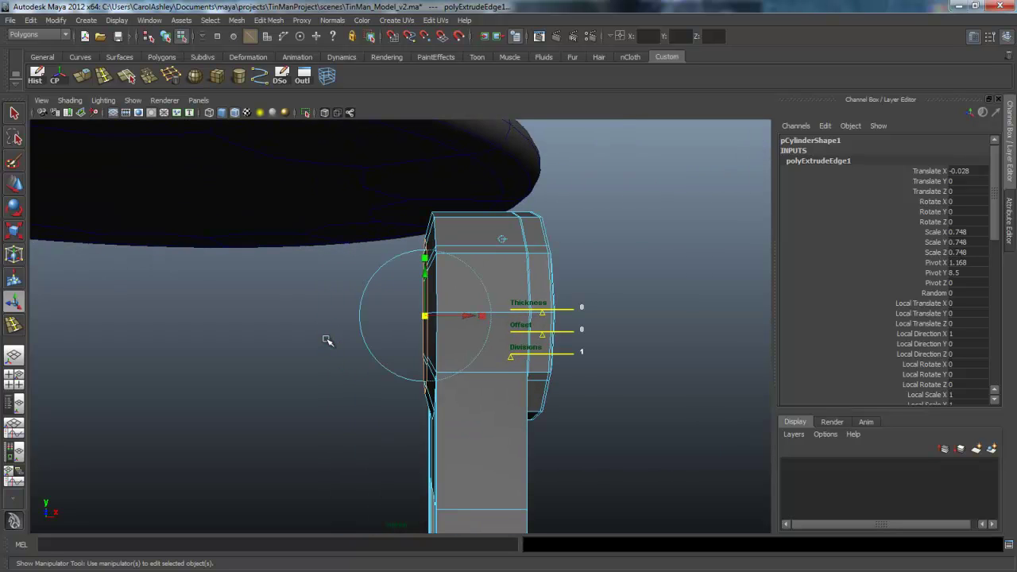
left_click_drag(467, 315, 454, 316)
left_click_drag(327, 340, 327, 340, "alt")
middle_click_drag(327, 340, 326, 339)
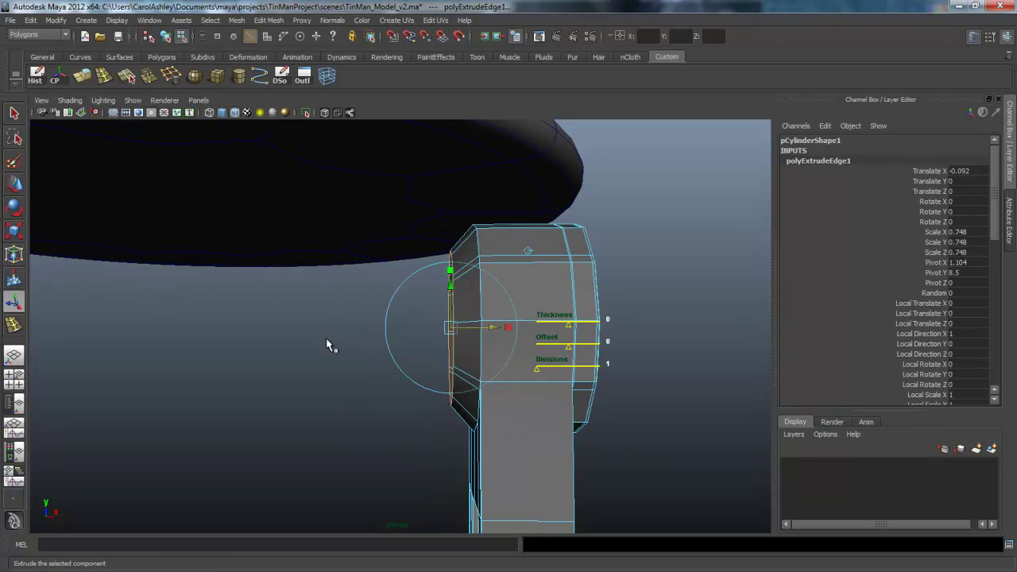
Step: Extrude the collar's open border about -1.06 along X to form a horizontal hip shaft under the torso
key("ctrl+e")
left_click(526, 200)
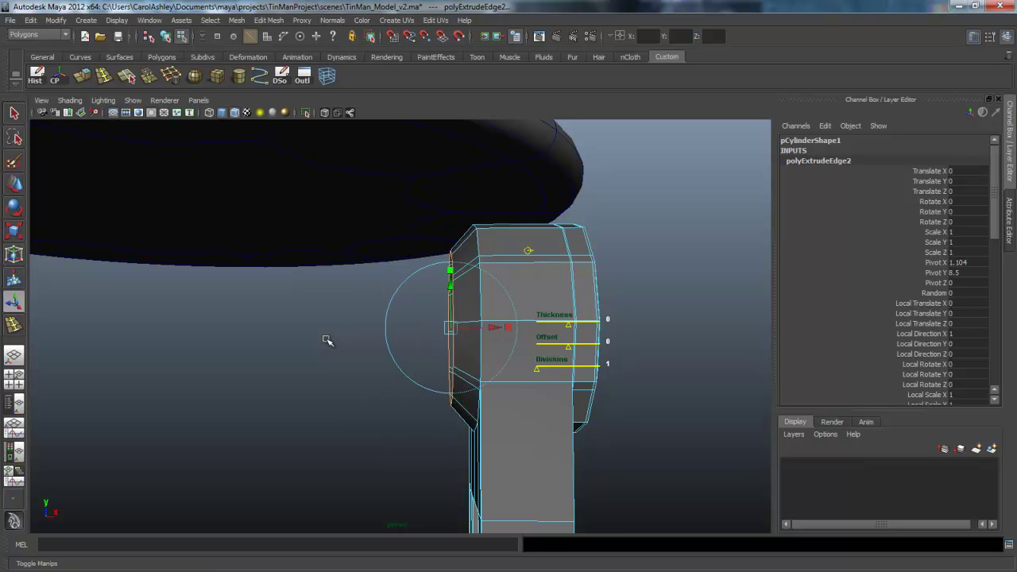
left_click_drag(327, 339, 328, 340, "alt")
left_click_drag(492, 329, 255, 329)
scroll(327, 340, "down", 5)
left_click_drag(327, 340, 326, 339, "alt")
middle_click_drag(327, 340, 326, 340)
right_click_drag(327, 340, 326, 339, "alt")
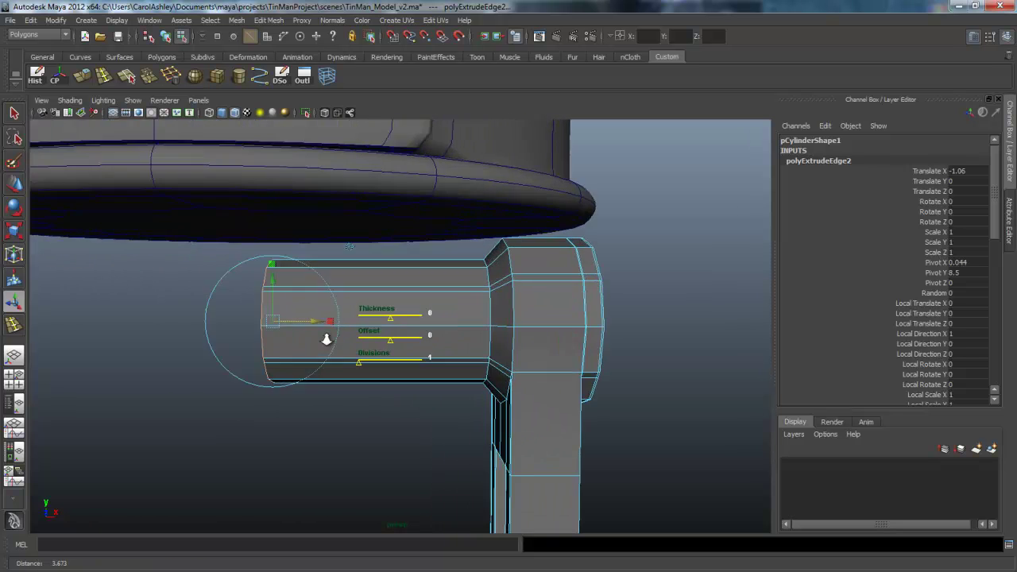
Step: Insert supporting edge loops on both sides of the seam between shaft and collar and along the collar's outer rim
right_click_drag(326, 340, 346, 339, "alt")
middle_click_drag(327, 340, 326, 323, "alt")
left_click_drag(327, 339, 315, 339, "alt")
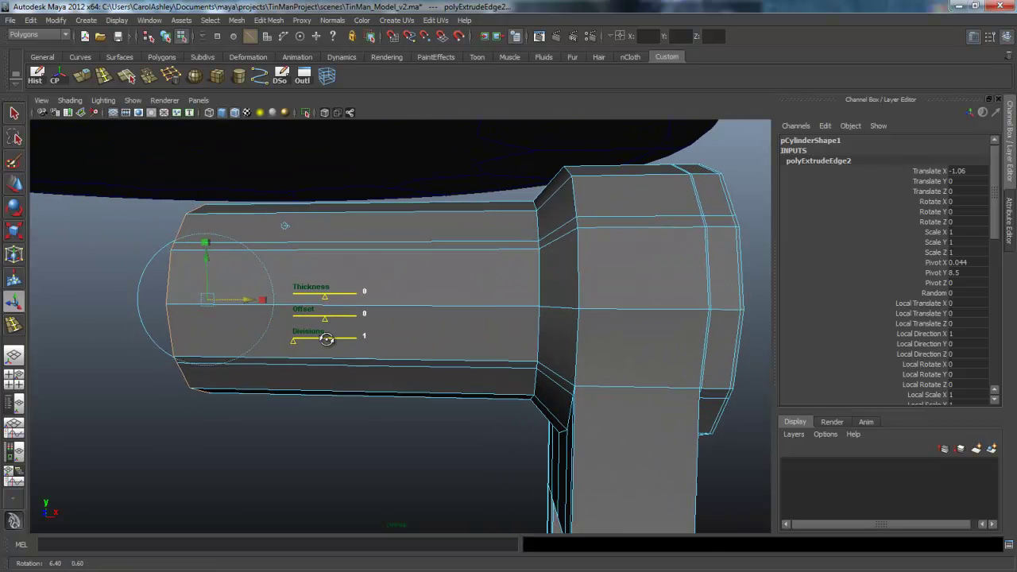
key("y")
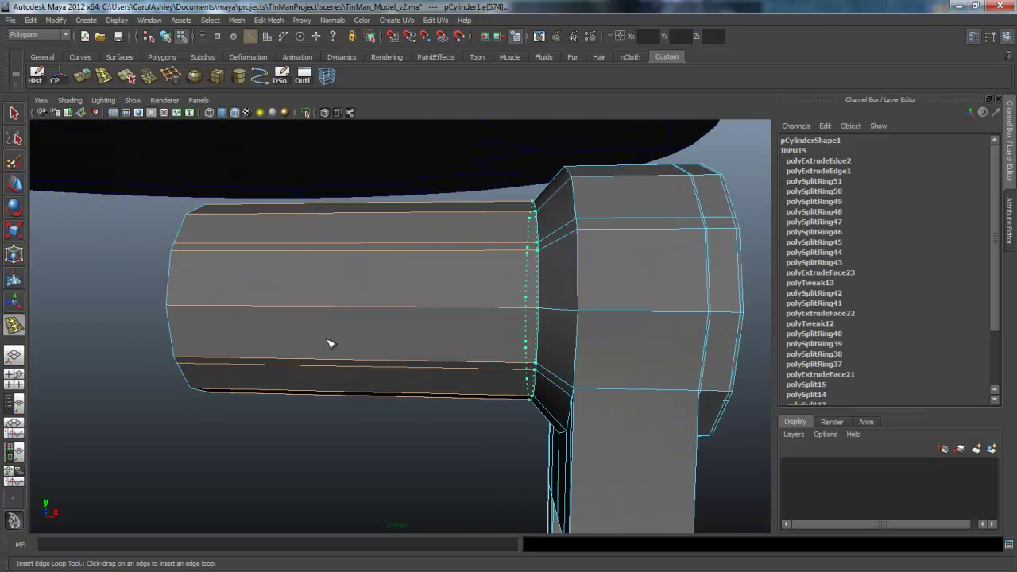
left_click_drag(536, 307, 537, 308)
left_click_drag(326, 340, 342, 339, "alt")
right_click_drag(326, 339, 366, 339, "alt")
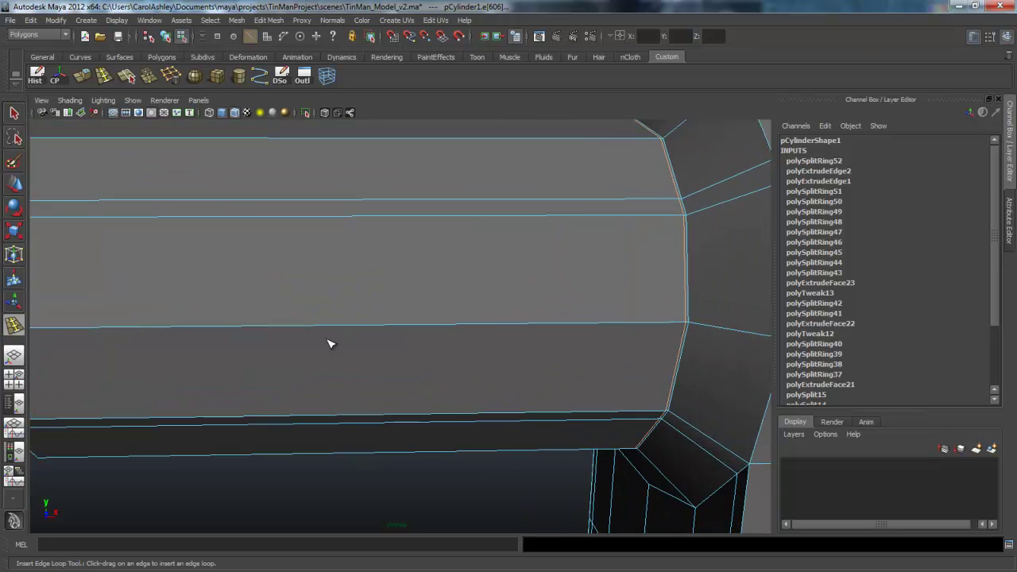
left_click_drag(330, 343, 331, 343)
scroll(330, 343, "down", 4)
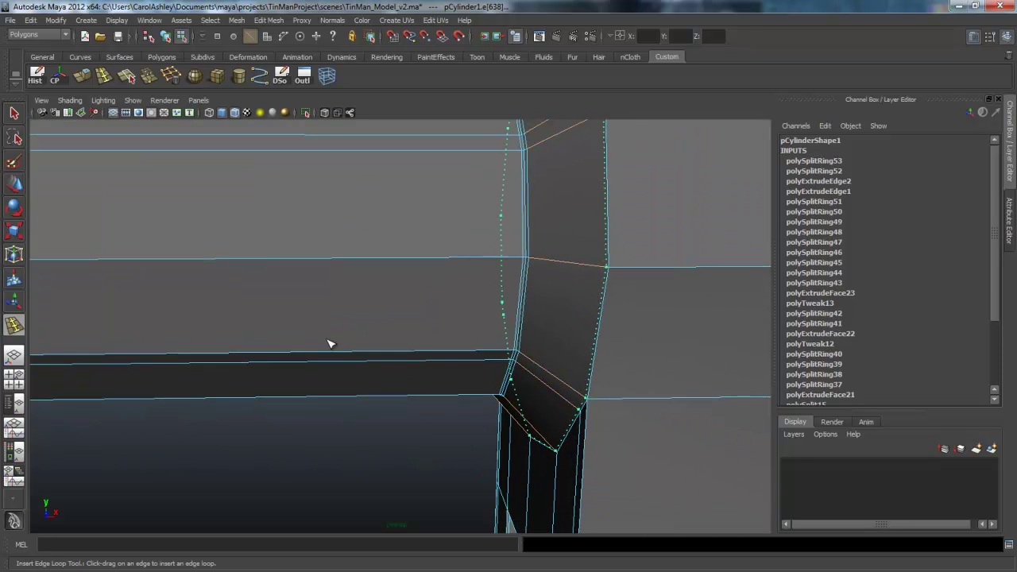
left_click_drag(332, 344, 329, 342, "alt")
Step: Insert a supporting edge loop close to the open end of the hip shaft
scroll(326, 339, "down", 3)
middle_click_drag(325, 339, 328, 339, "alt")
scroll(328, 339, "up", 3)
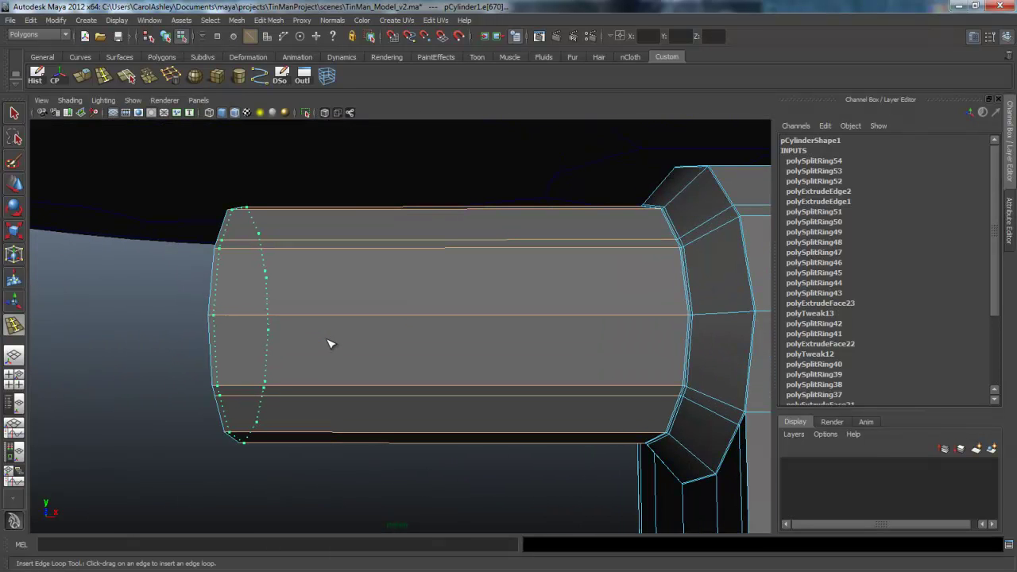
left_click(330, 343)
scroll(326, 339, "down", 3)
scroll(331, 343, "down", 3)
left_click_drag(331, 345, 325, 340, "alt")
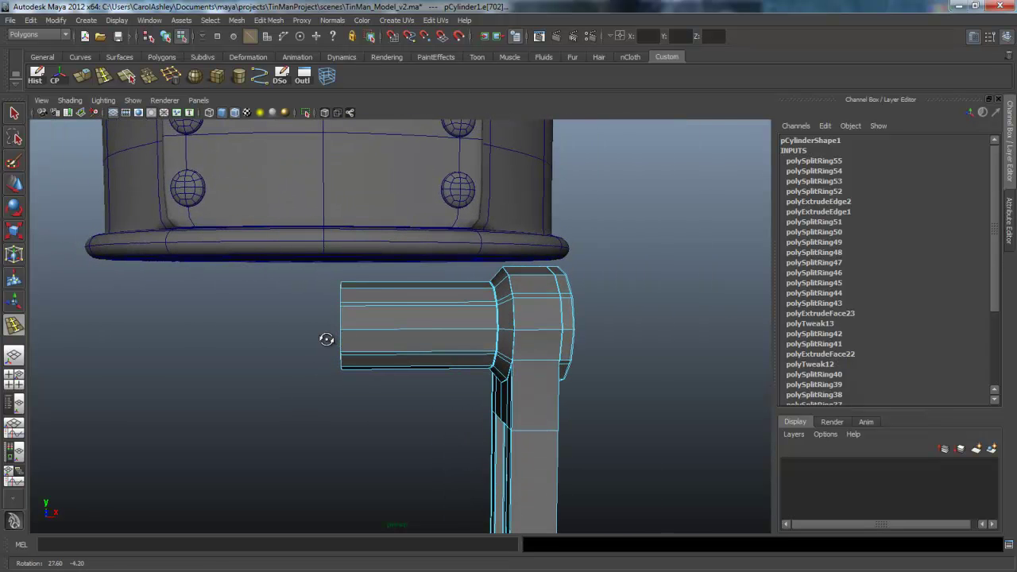
Step: Insert an edge loop around the middle of the hip shaft and rotate it into a slant
scroll(329, 344, "up", 5)
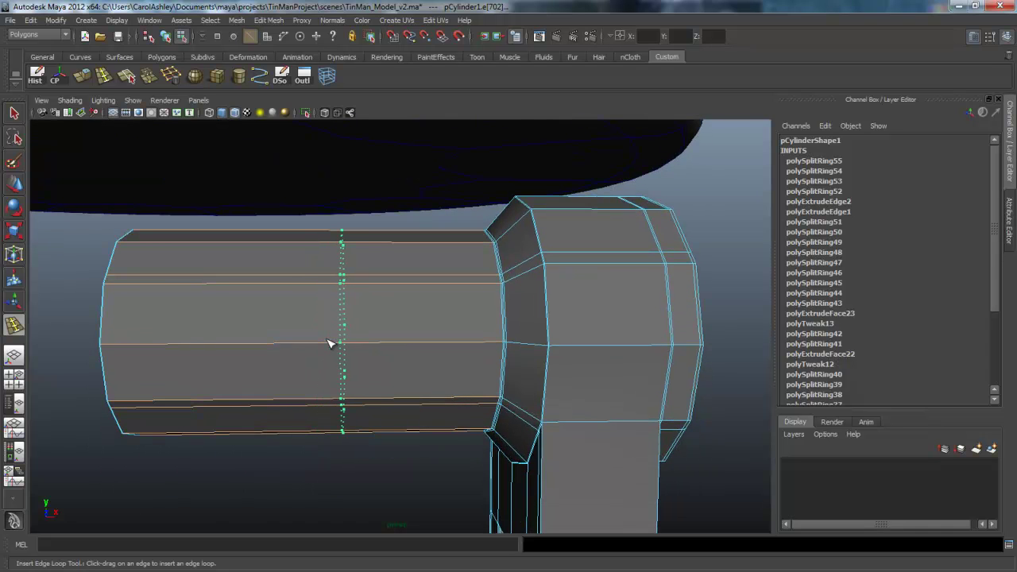
left_click_drag(331, 344, 328, 340)
key("e")
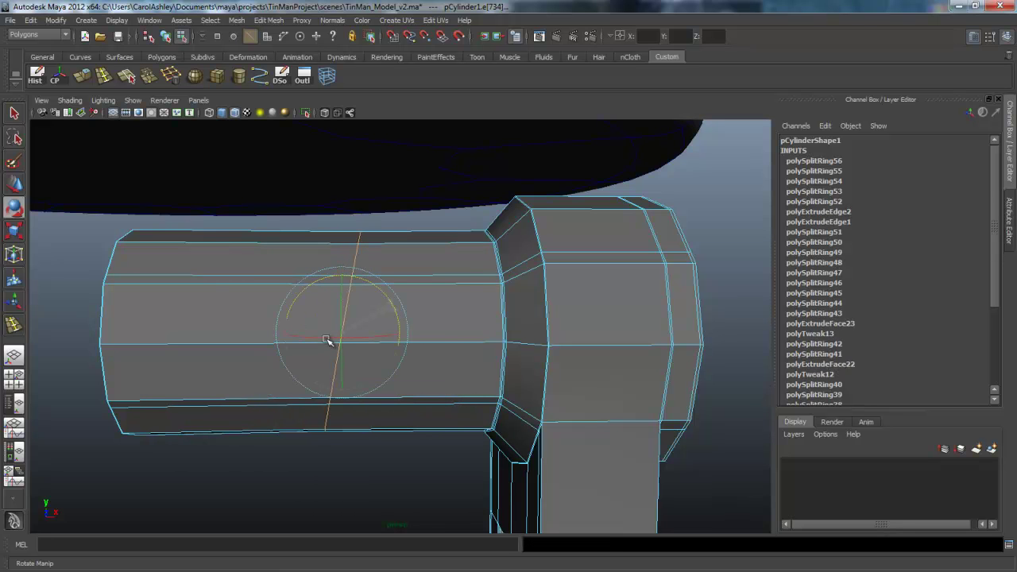
left_click_drag(327, 339, 326, 339, "alt")
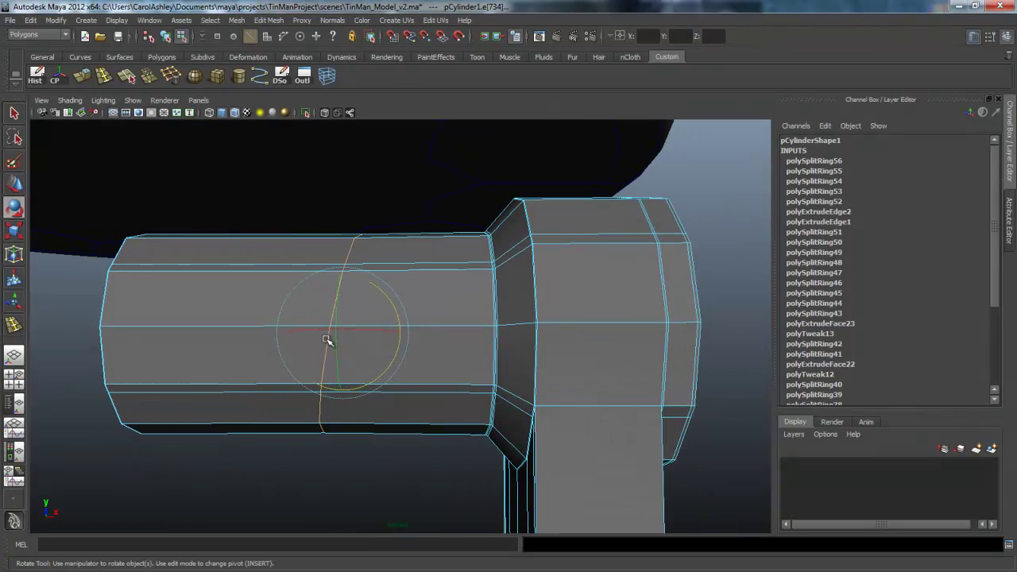
Step: Select the shaft faces between the slanted loop and the open end and extrude them outward into a thicker sleeve
right_click_drag(328, 341, 263, 339)
middle_click_drag(263, 339, 328, 339, "alt")
left_click_drag(206, 214, 350, 487)
left_click_drag(328, 340, 326, 340, "alt")
key("ctrl+e")
middle_click_drag(328, 340, 327, 340)
left_click_drag(327, 340, 327, 340, "alt")
middle_click_drag(328, 340, 328, 340)
Step: Insert supporting edge loops around the slanted step between the thick sleeve and the thinner shaft
left_click_drag(328, 340, 326, 339, "alt")
right_click_drag(327, 340, 329, 343, "alt")
key("y")
left_click_drag(330, 343, 330, 344)
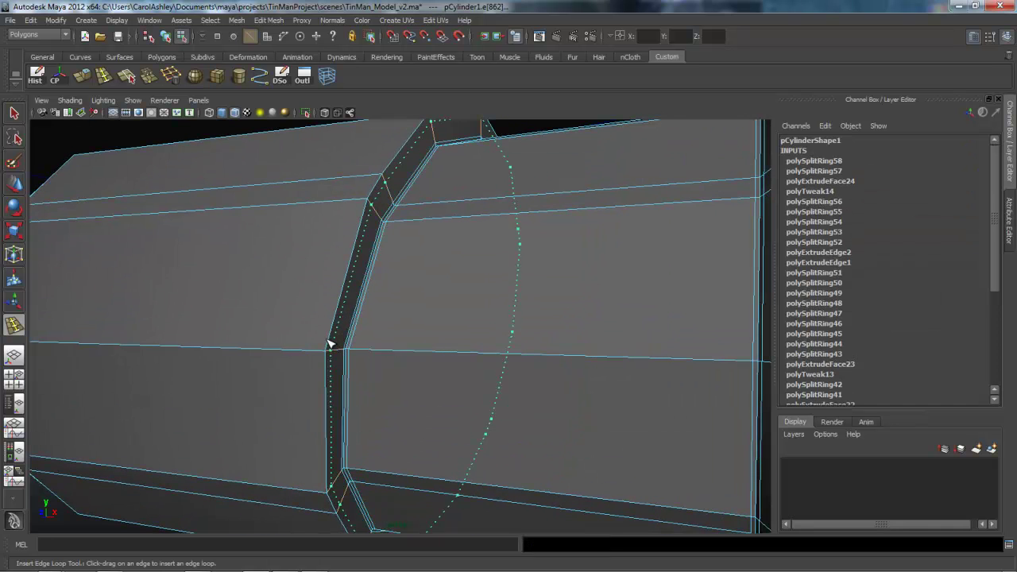
left_click(330, 343)
left_click(330, 344)
scroll(330, 344, "down", 3)
left_click_drag(329, 344, 325, 339, "alt")
scroll(329, 342, "down", 5)
middle_click_drag(330, 344, 284, 184, "alt")
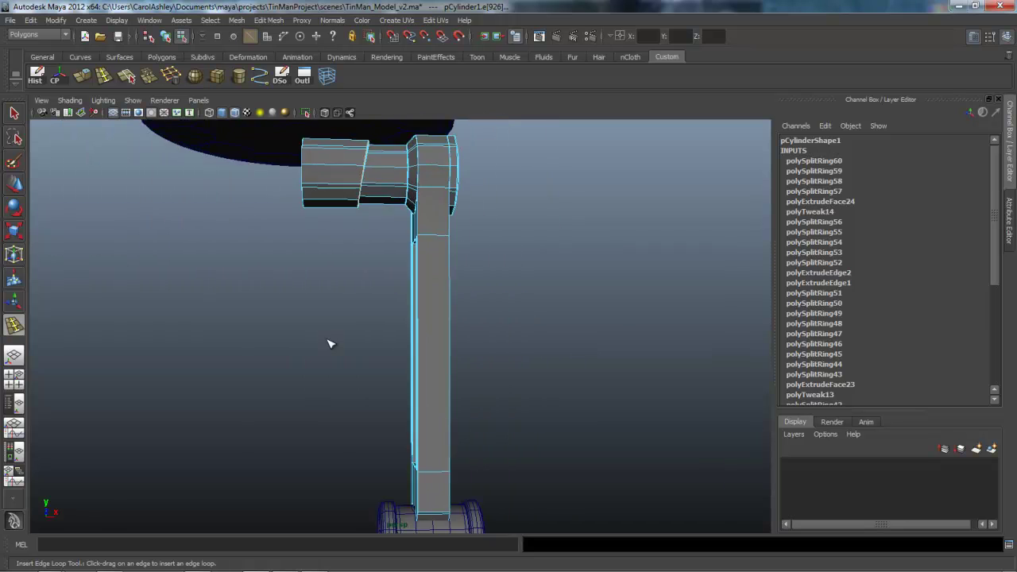
Step: Return to object mode, select the leg piece and view its lower end above the knee joint
left_click_drag(330, 343, 183, 343, "alt")
scroll(329, 344, "down", 3)
right_click_drag(422, 340, 477, 325)
key("q")
left_click(419, 340)
middle_click_drag(327, 342, 327, 339, "alt")
left_click_drag(326, 339, 325, 336, "alt")
Step: Select the vertices of the leg post's bottom end, excluding the row above, and scale them narrower across the post's thickness
right_click(327, 343)
right_click_drag(327, 343, 327, 344)
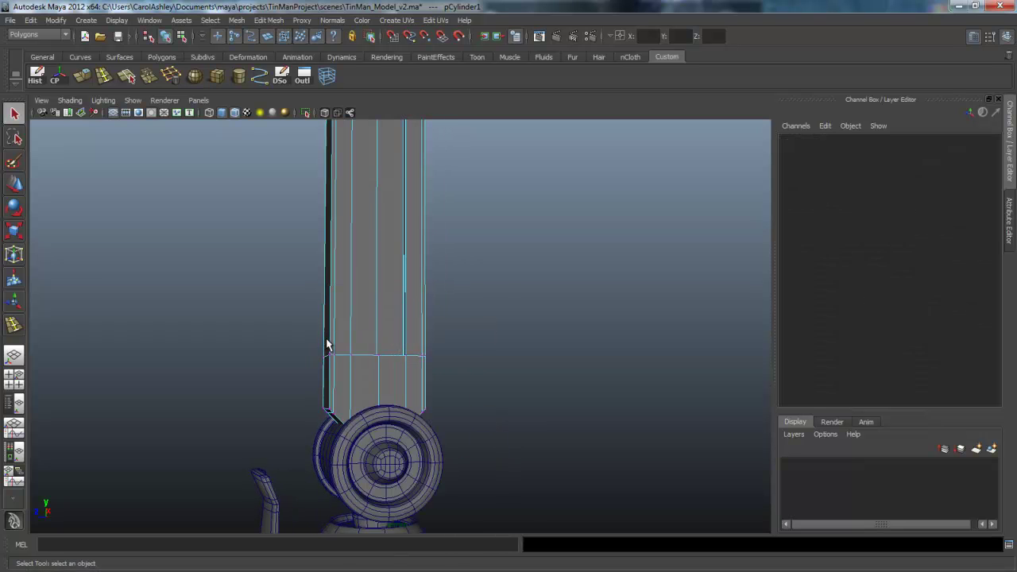
left_click_drag(326, 343, 327, 344, "alt")
left_click_drag(255, 297, 486, 476)
mouse_move(326, 344)
left_mouse_down("alt")
mouse_move(370, 355)
mouse_move(326, 339)
left_mouse_up("alt")
key("w")
middle_click_drag(327, 339, 326, 341, "alt")
left_click_drag(327, 341, 328, 341, "alt")
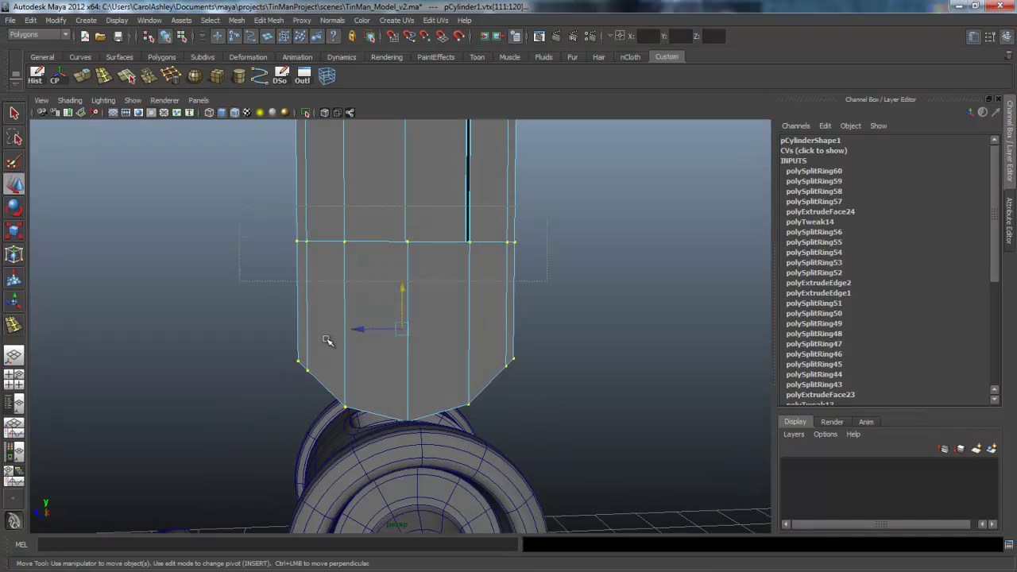
left_click_drag(239, 205, 546, 281, "ctrl")
left_click_drag(326, 340, 327, 340, "alt")
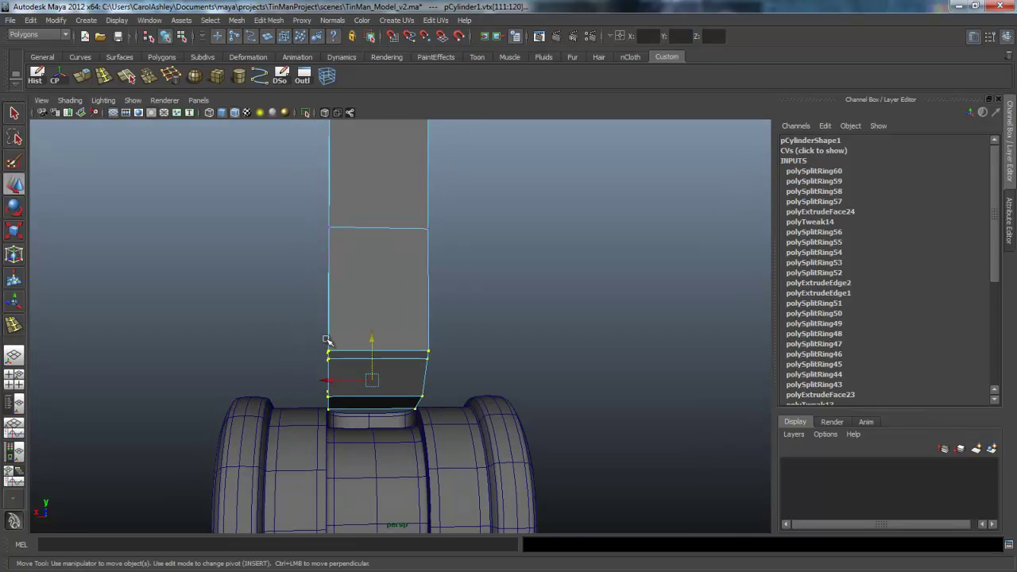
key("r")
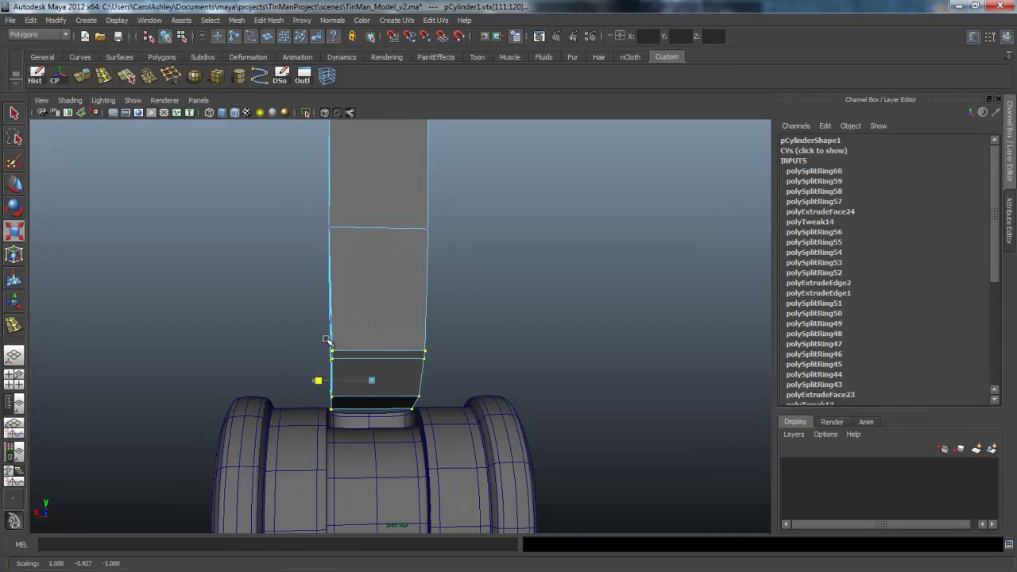
left_click_drag(326, 340, 325, 339, "alt")
middle_click_drag(326, 340, 324, 340)
left_click_drag(325, 340, 326, 339, "alt")
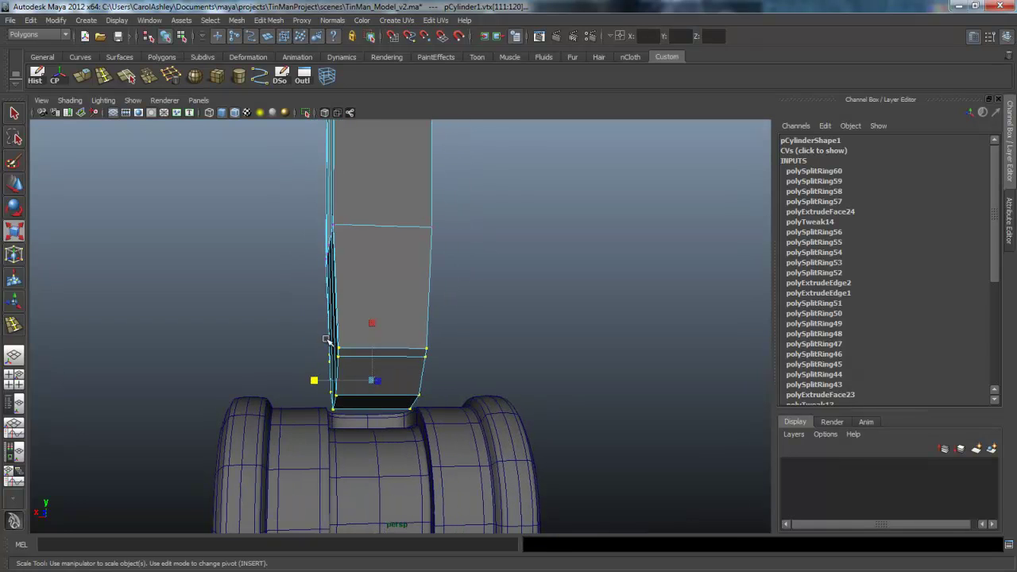
middle_click_drag(325, 340, 326, 340)
left_click_drag(326, 339, 326, 340, "alt")
Step: Return to object mode, duplicate the small pole below the knee joint and raise the copy to Y 2.059 beneath the leg post
right_click_drag(381, 340, 436, 324)
left_click_drag(326, 339, 327, 339, "alt")
right_click_drag(327, 340, 326, 339, "alt")
middle_click_drag(326, 339, 327, 340, "alt")
right_click_drag(327, 340, 327, 340, "alt")
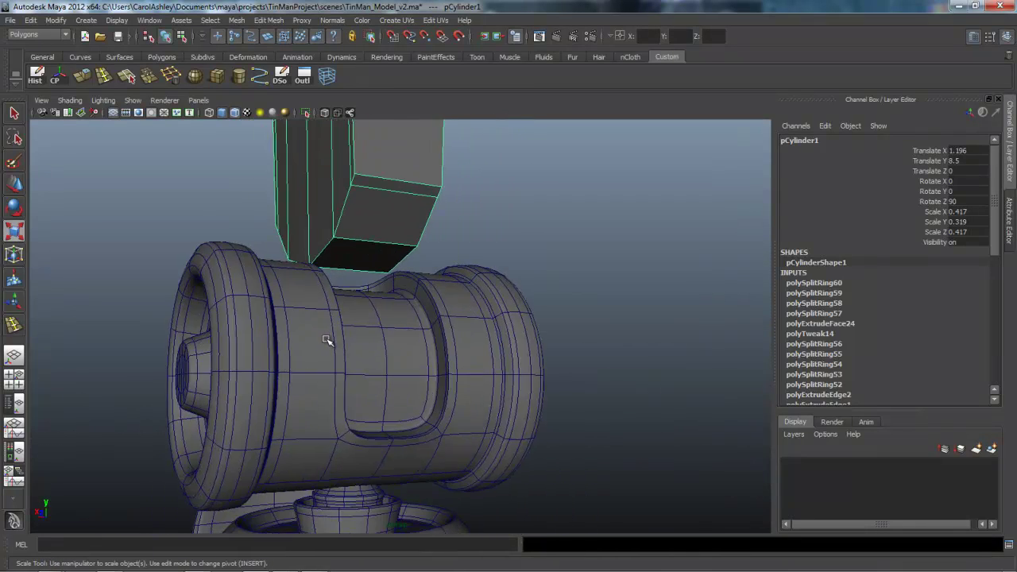
left_click(348, 496)
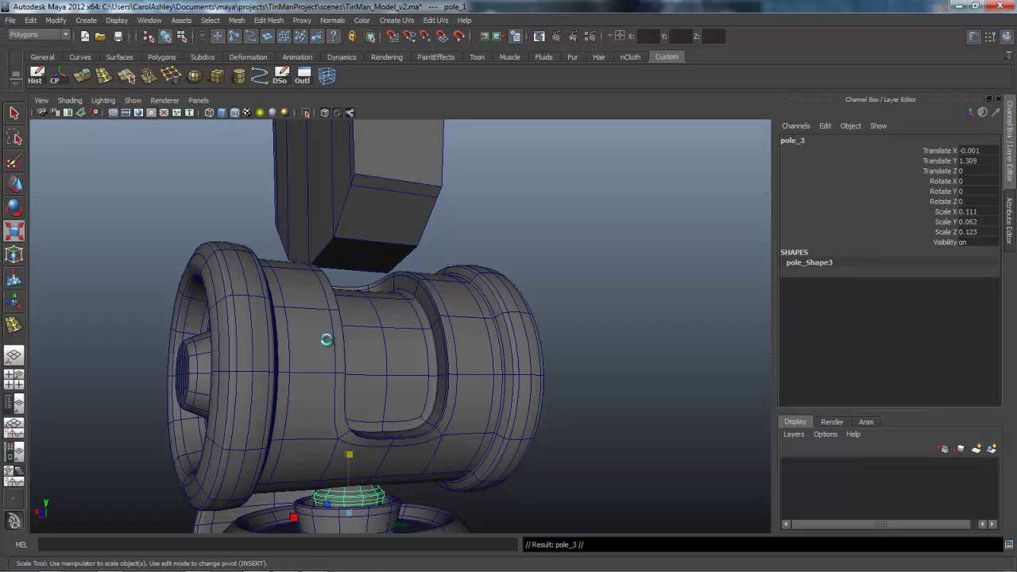
key("w")
left_click_drag(348, 472, 349, 286)
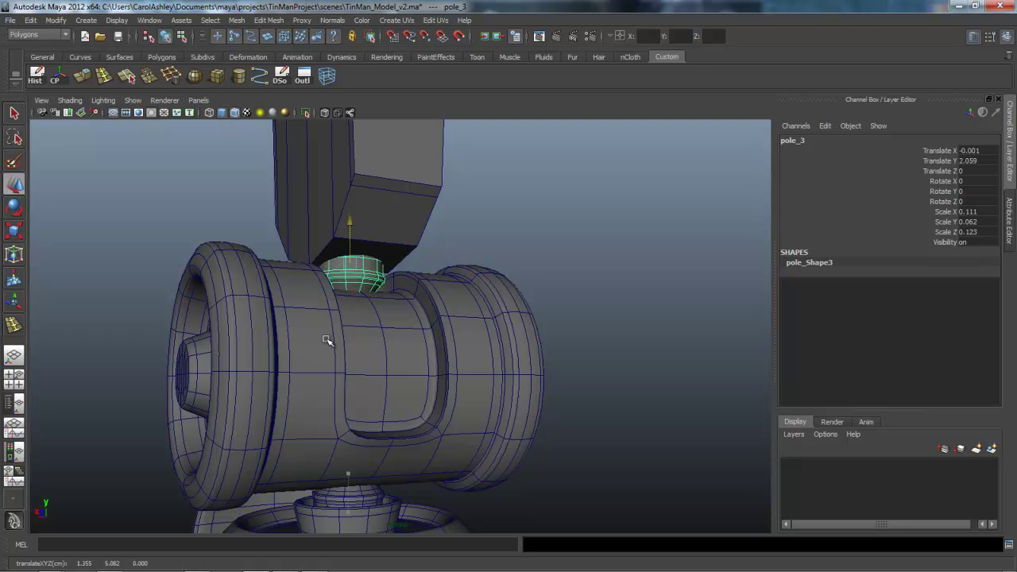
Step: Check the copied pole's fit between leg and knee joint, and inspect the leg piece's lower end in smooth preview
left_click_drag(327, 340, 327, 340, "alt")
right_click_drag(327, 340, 327, 339, "alt")
left_click_drag(327, 339, 327, 339, "alt")
middle_click_drag(327, 339, 326, 340, "alt")
scroll(327, 340, "up", 1)
middle_click(327, 340)
scroll(326, 340, "down", 8)
left_click_drag(327, 340, 326, 340, "alt")
left_click(326, 341)
key("3")
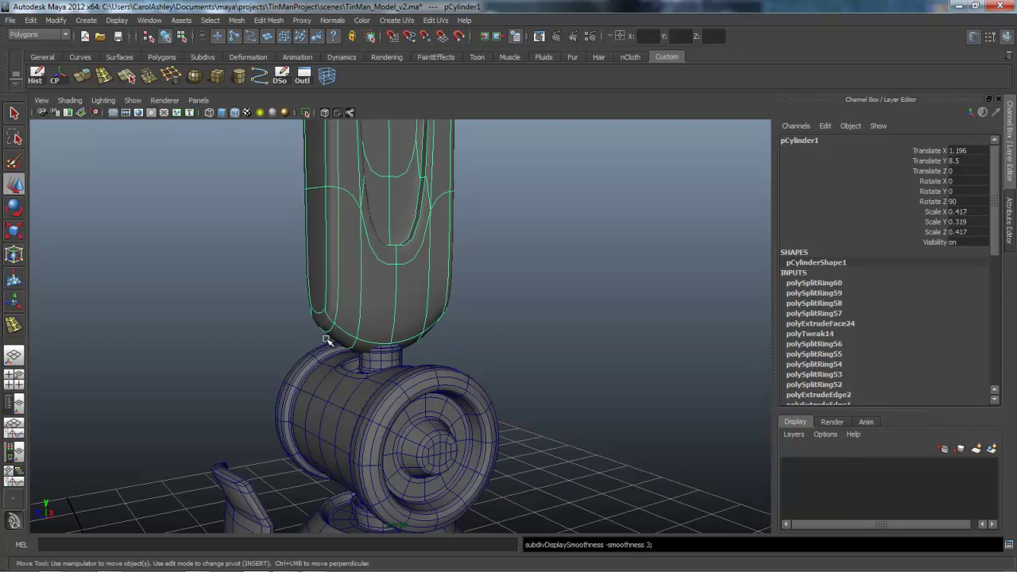
scroll(327, 340, "down", 6)
left_click_drag(327, 340, 325, 341, "alt")
scroll(324, 338, "up", 8)
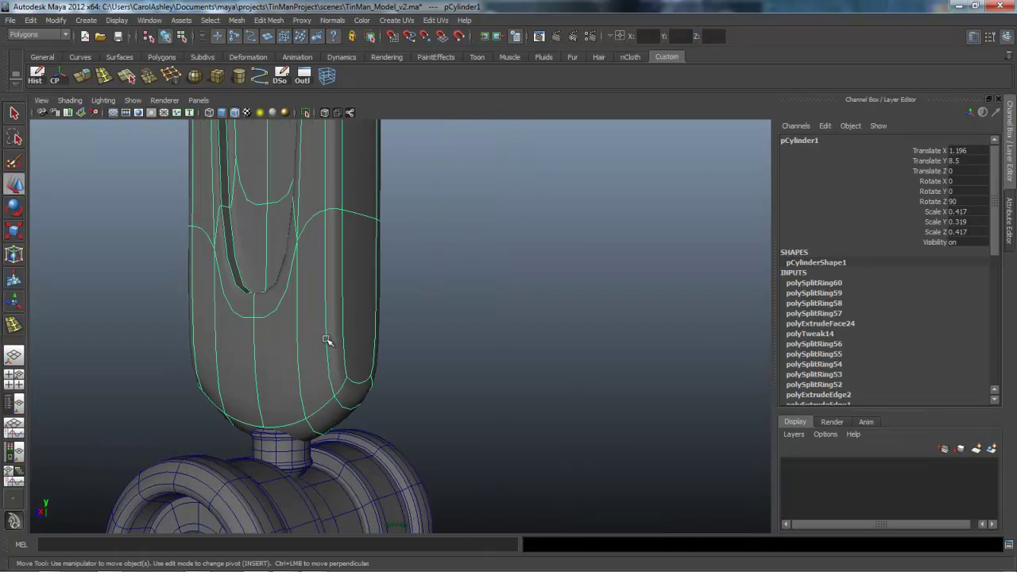
Step: Insert a supporting edge loop just above the leg post's bottom rim in the unsmoothed view and review the smoothed leg in object mode
key("1")
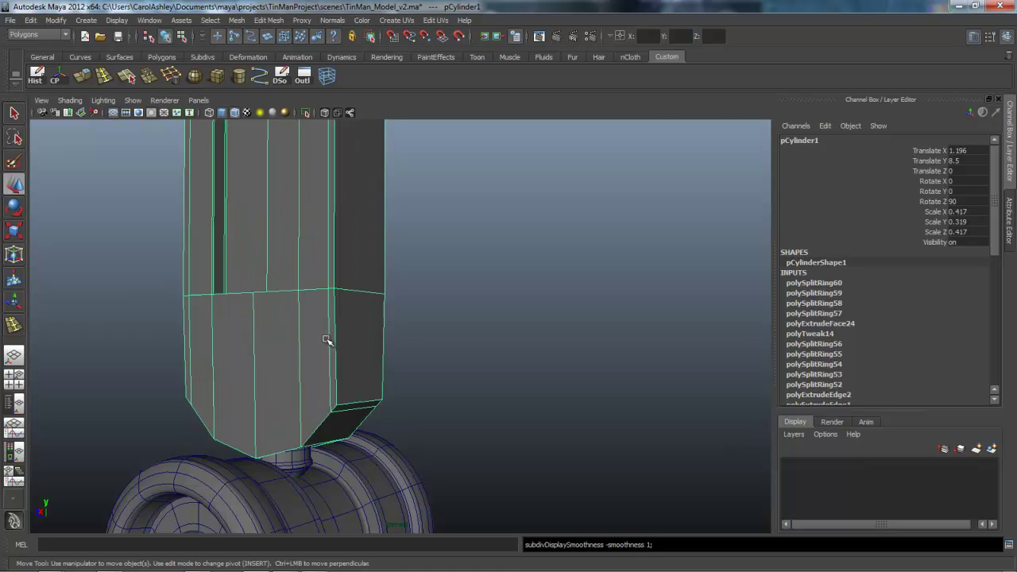
middle_click_drag(327, 340, 326, 339, "alt")
left_click_drag(327, 340, 330, 344, "alt")
key("y")
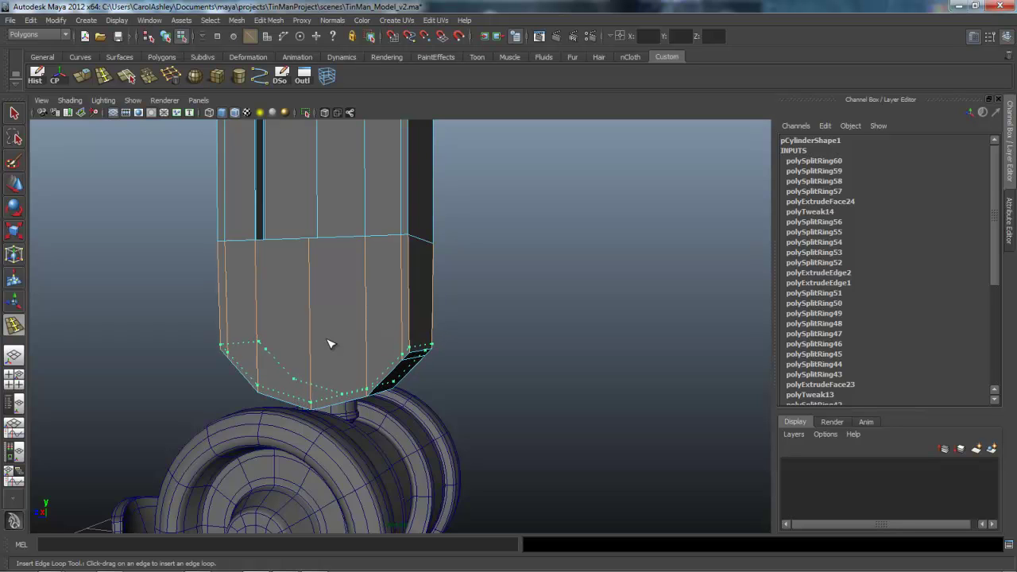
left_click_drag(330, 343, 327, 340)
key("q")
scroll(326, 341, "down", 4)
left_click(328, 345)
scroll(328, 343, "down", 3)
middle_click_drag(327, 340, 327, 340, "alt")
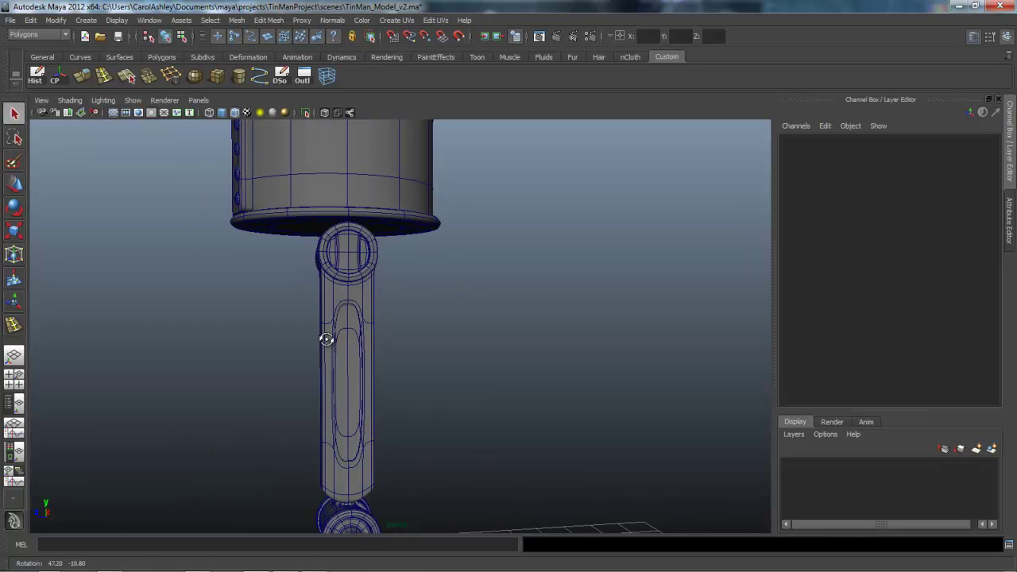